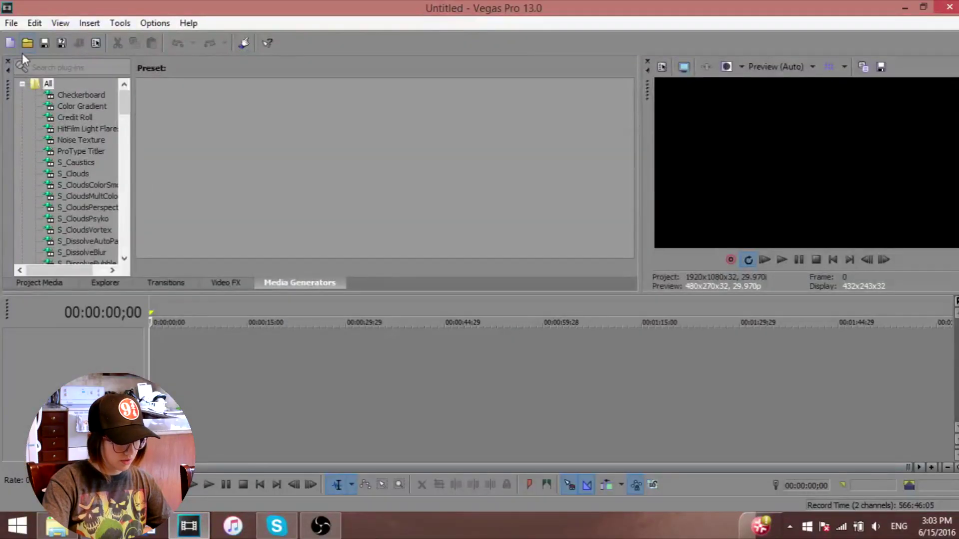
Import the Last of Us gameplay video from the Video Games folder, keeping the current project settings.
left_click(27, 47)
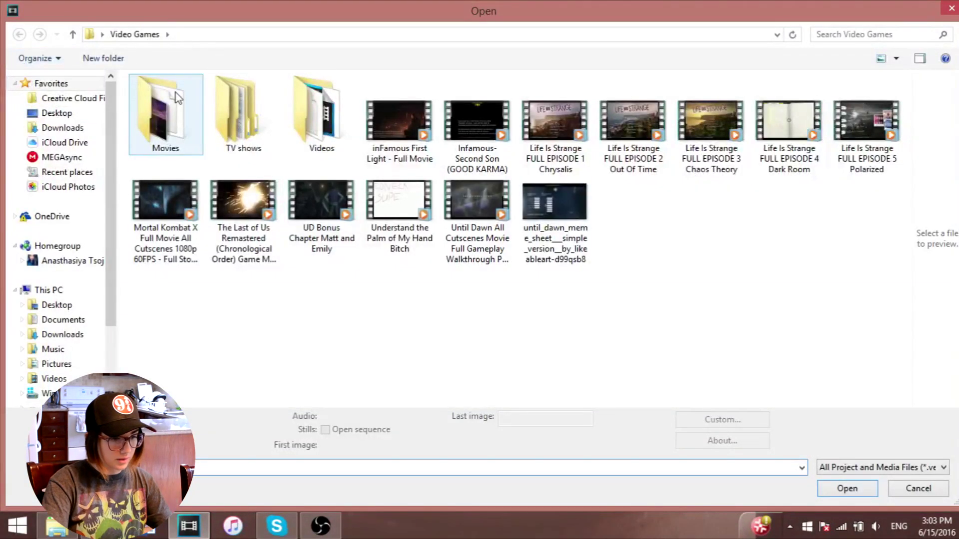
double_click(228, 188)
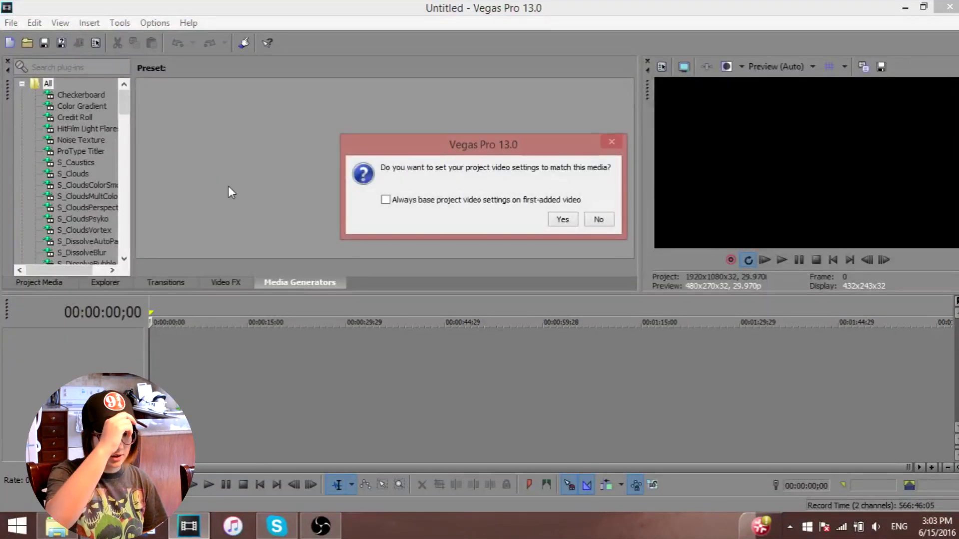
left_click(606, 220)
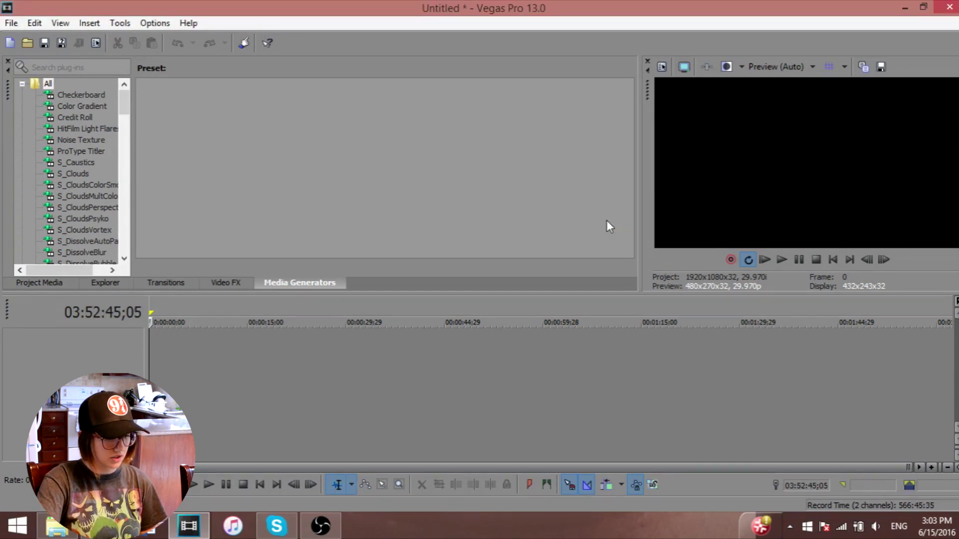
right_click(106, 423)
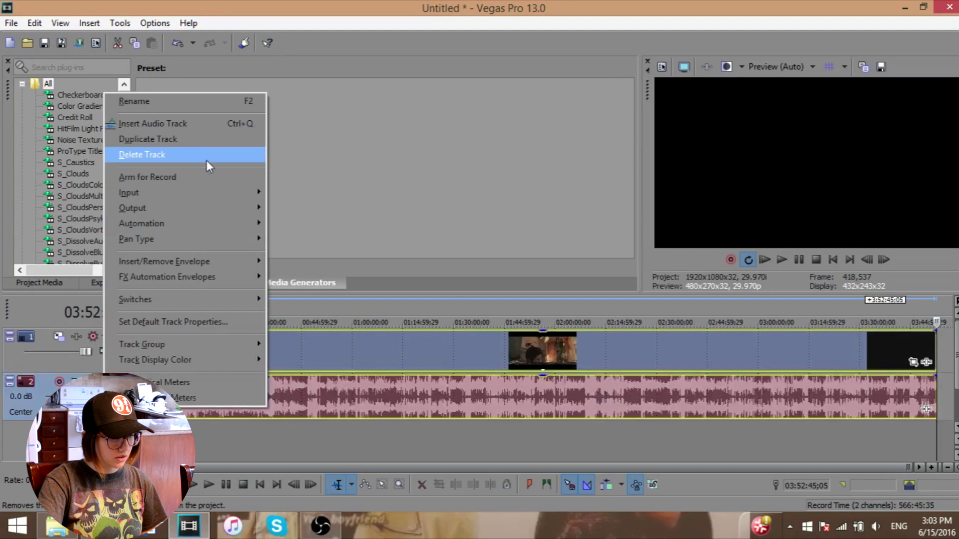
Delete the game's original audio track and insert a new empty audio track.
left_click(206, 160)
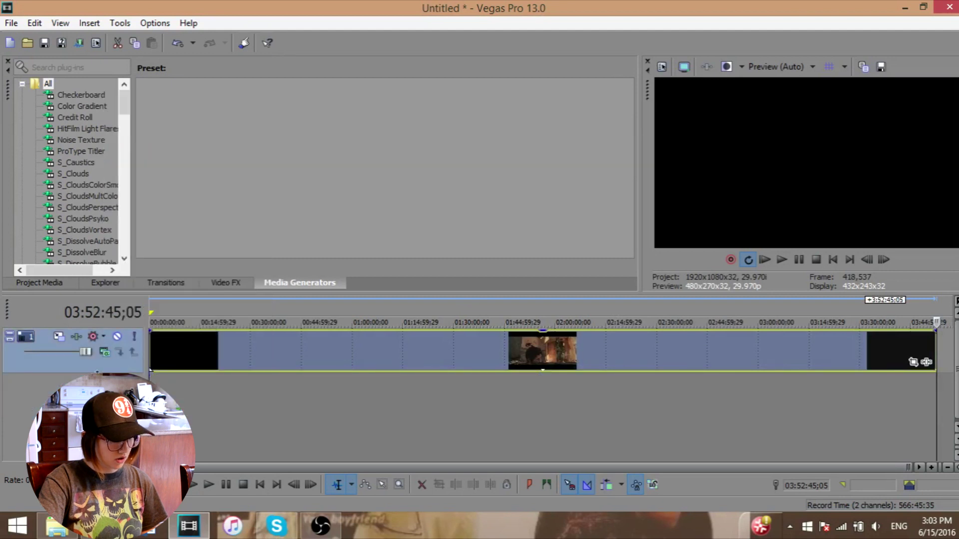
right_click(152, 381)
left_click(200, 405)
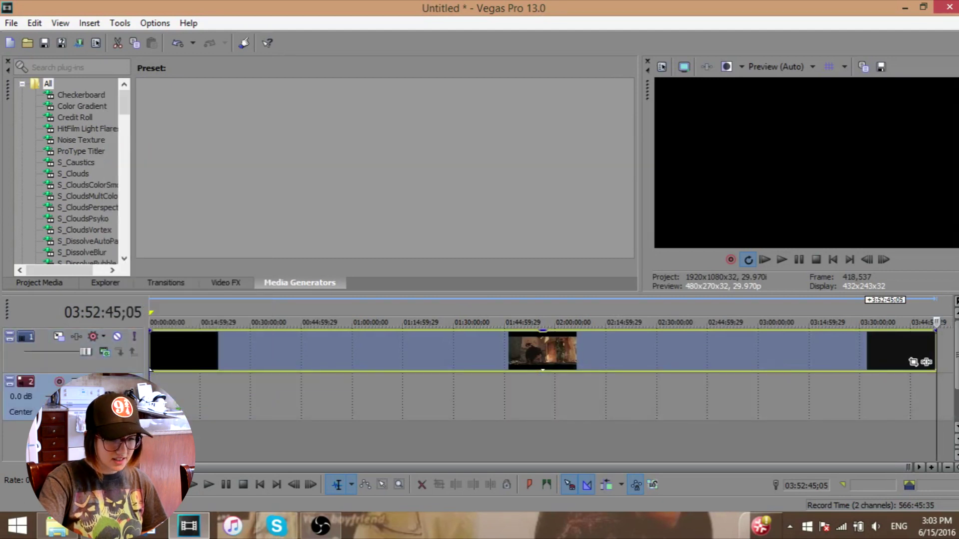
Preview the video footage around 00:04:51, then bring up the music library for a song.
left_click(150, 395)
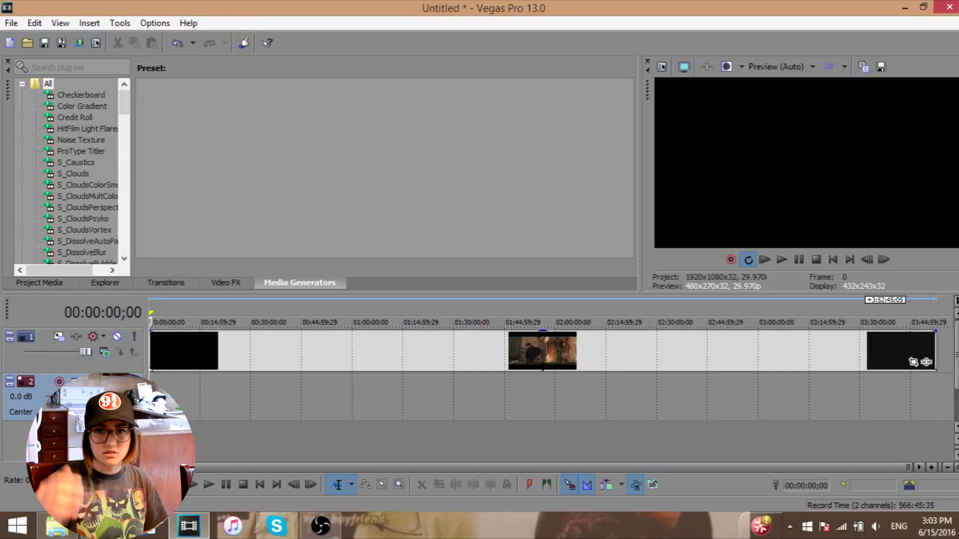
scroll(443, 338, "up", 10)
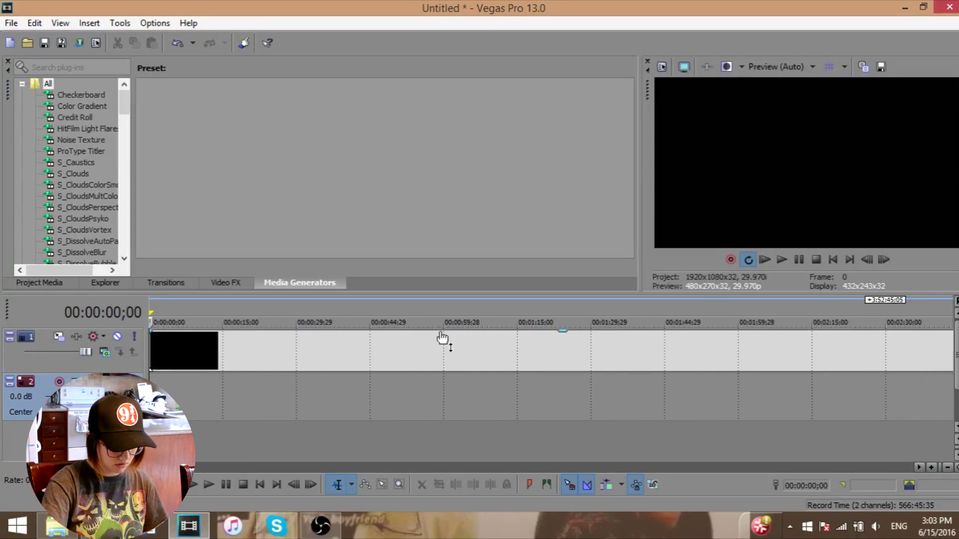
left_click(433, 349)
scroll(552, 368, "down", 4)
left_click(627, 367)
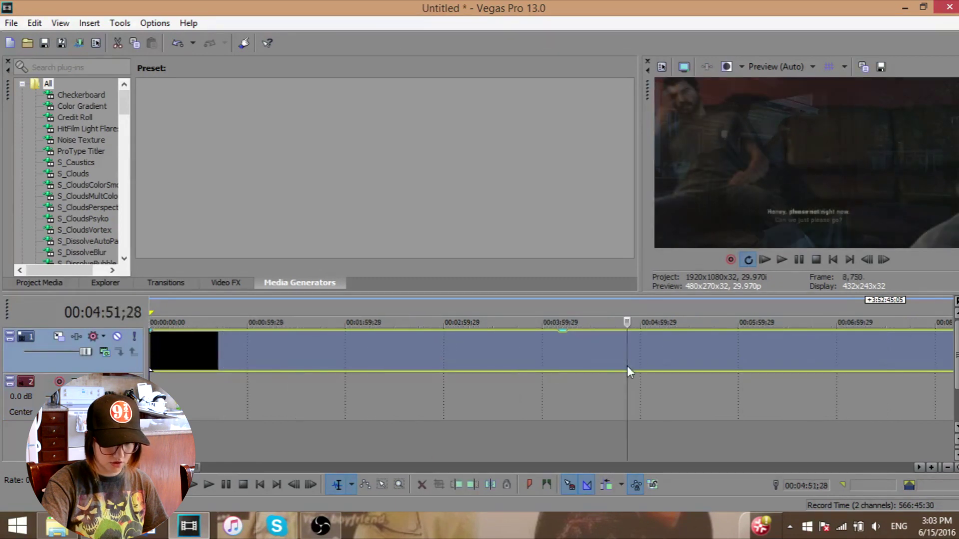
scroll(624, 367, "down", 1)
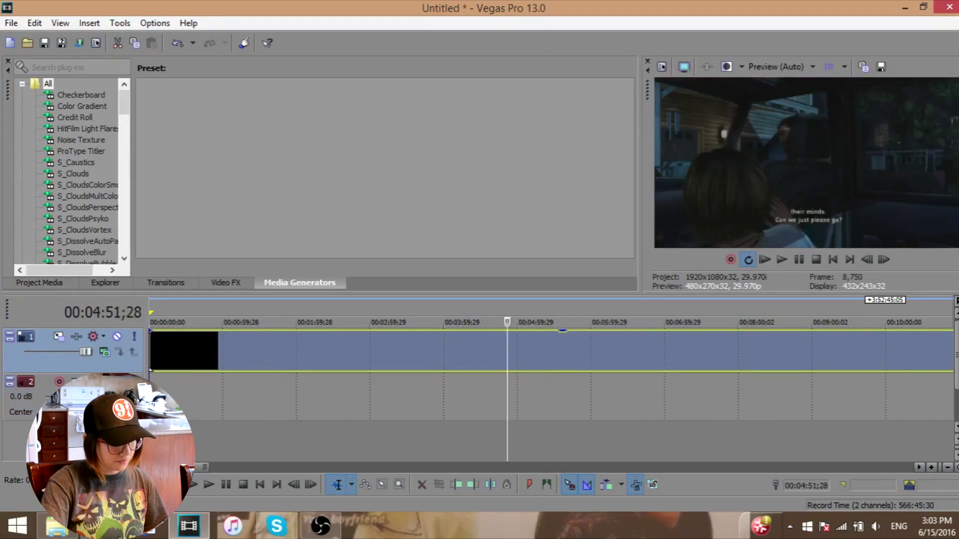
left_click(155, 400)
scroll(339, 364, "up", 3)
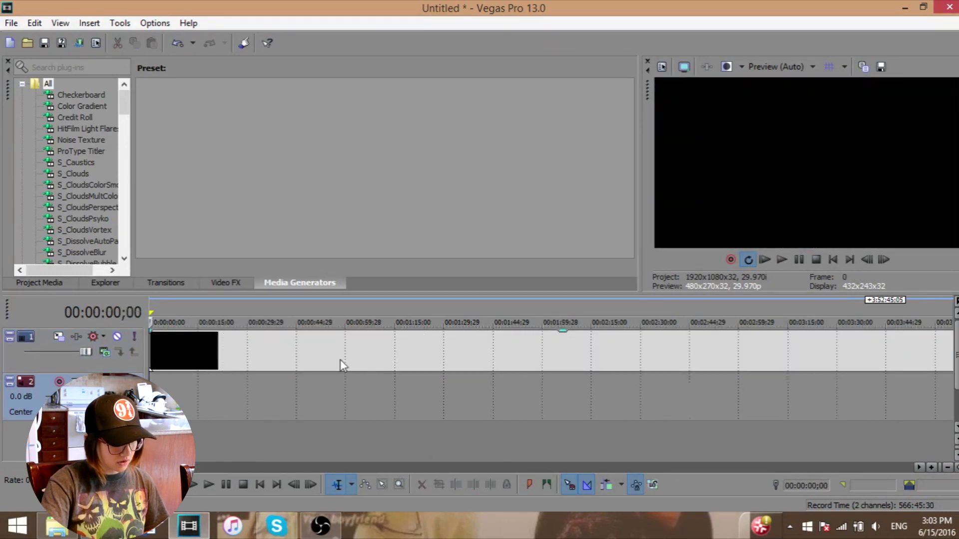
left_click(234, 532)
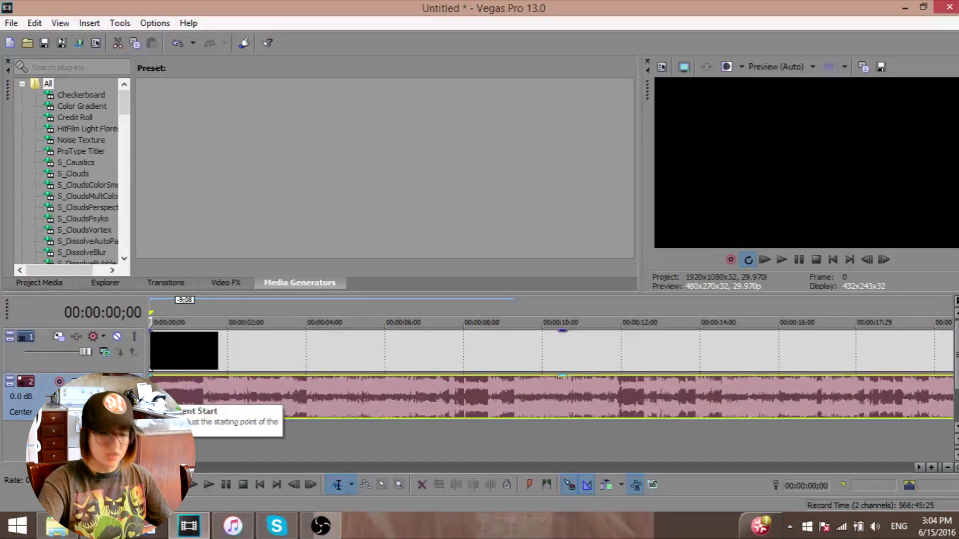
Scrub through the long video, previewing footage from 00:02:47 out to 02:39:04.
left_click(697, 356)
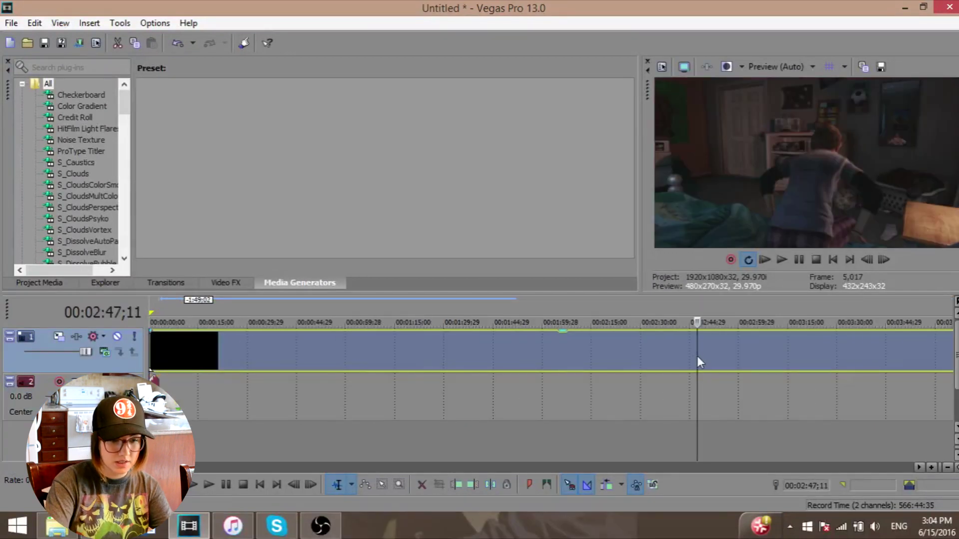
scroll(697, 356, "down", 2)
left_click(696, 356)
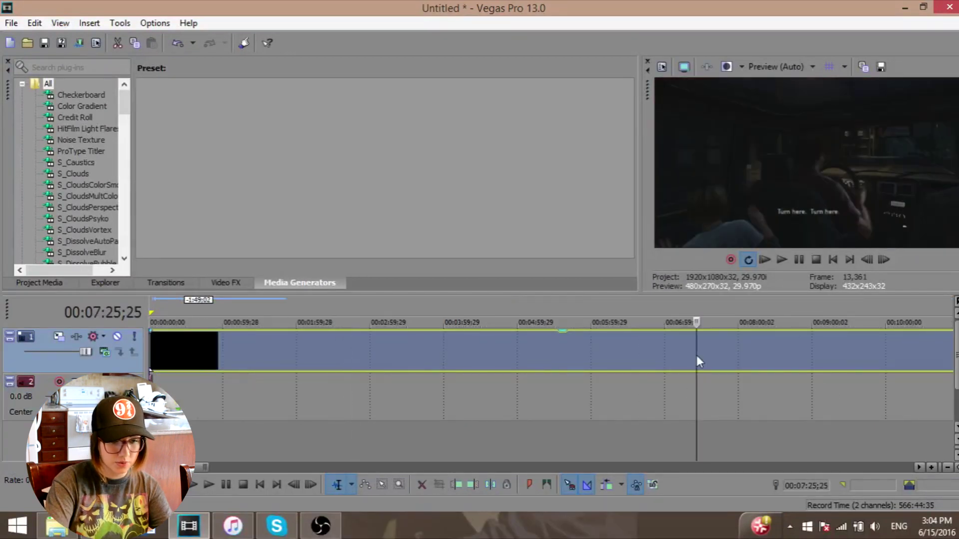
left_click(864, 383)
scroll(775, 359, "down", 4)
left_click(777, 353)
scroll(777, 352, "down", 2)
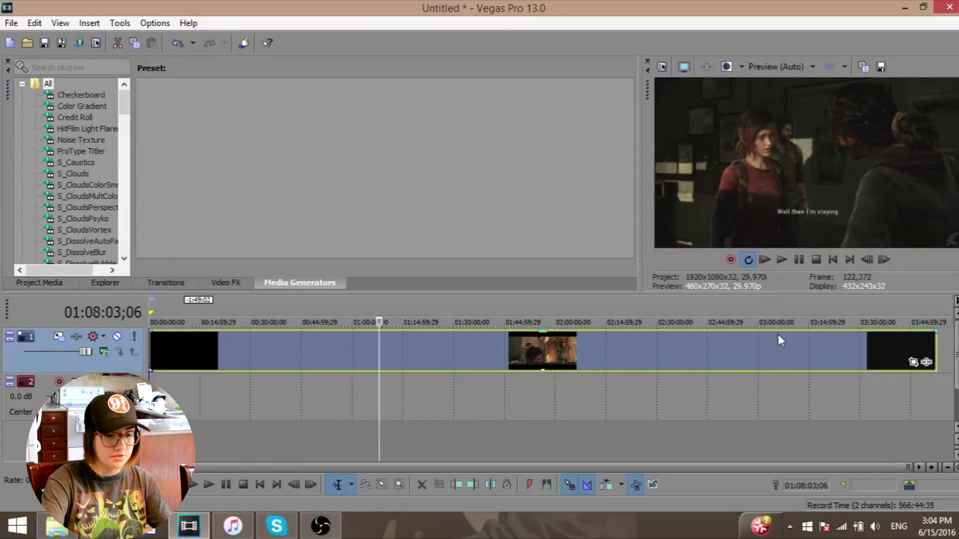
left_click(687, 349)
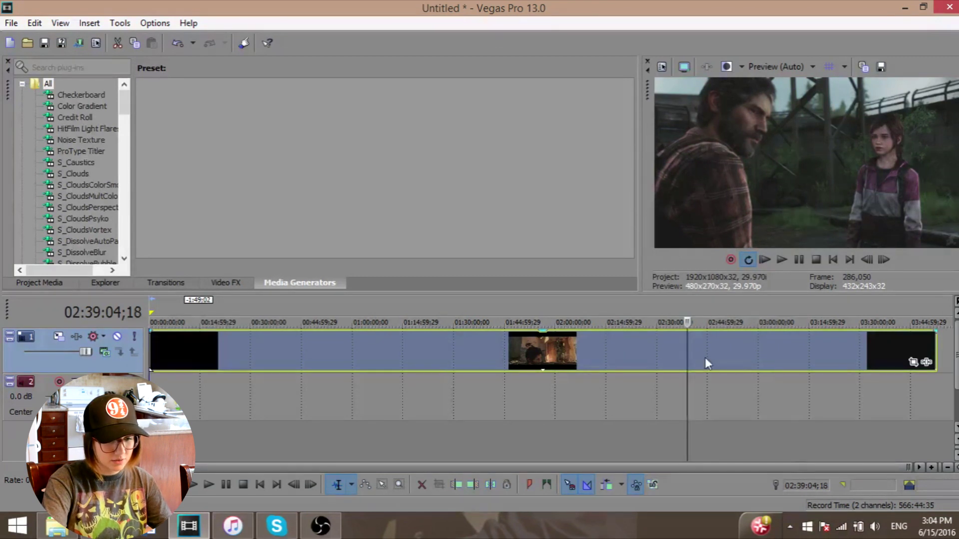
Narrow in frame by frame on the girl's close-up around 02:43:32.
left_click(705, 357)
scroll(695, 366, "up", 5)
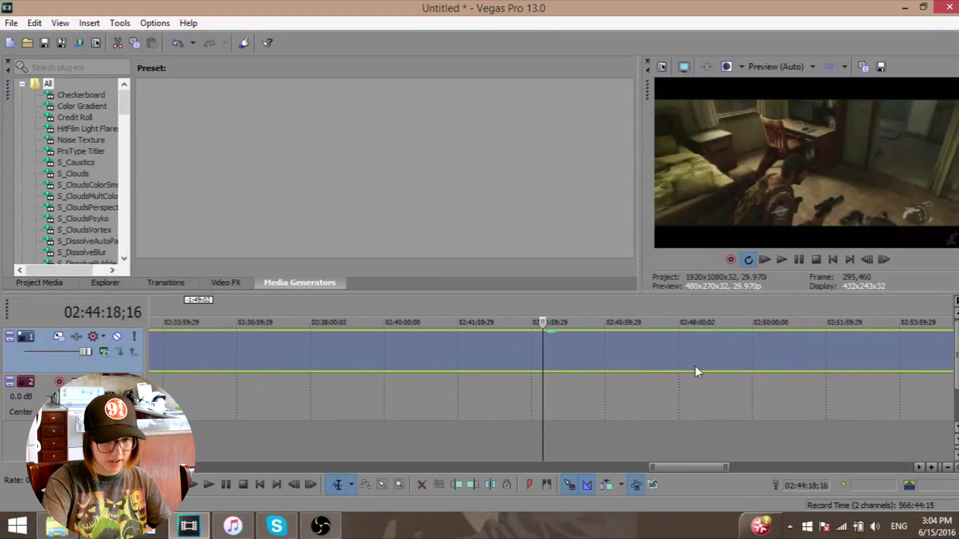
left_click(532, 357)
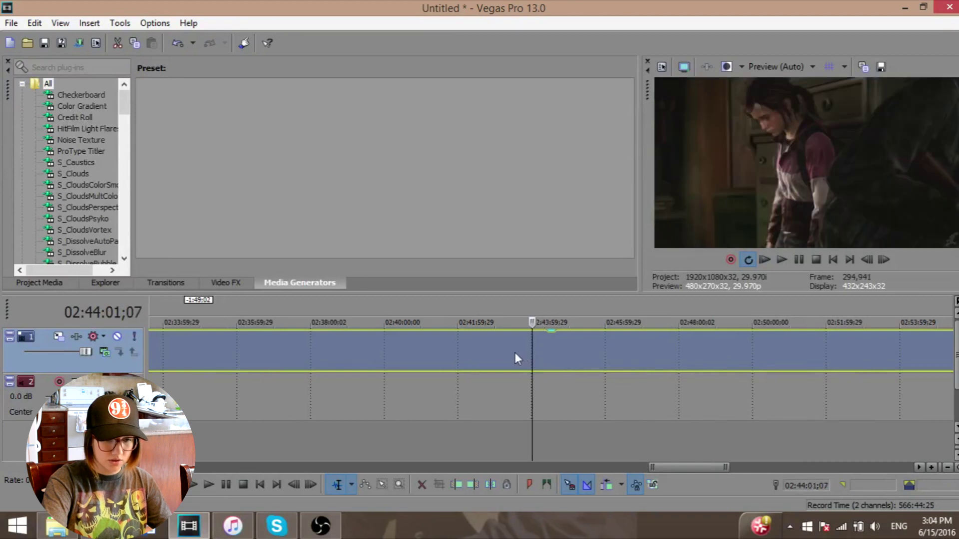
left_click(515, 353)
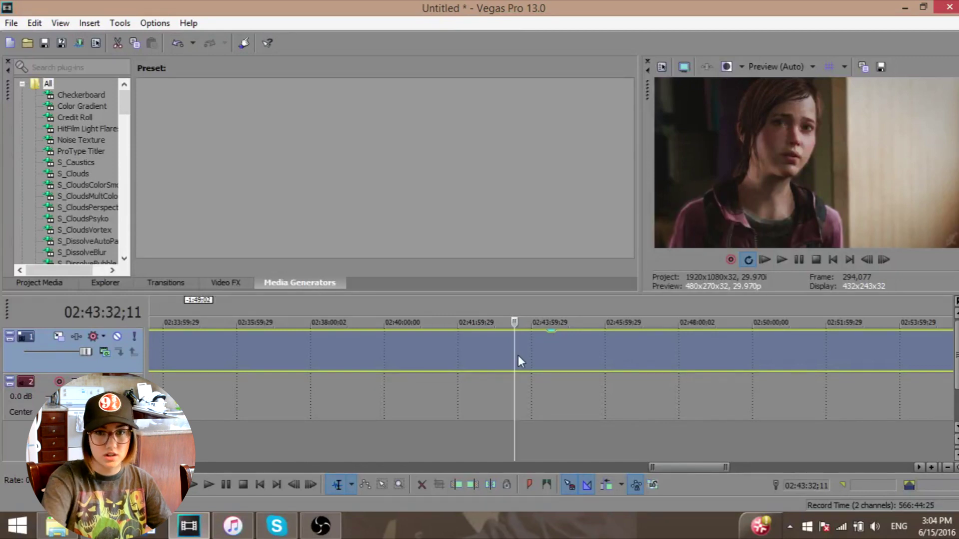
scroll(550, 313, "up", 1)
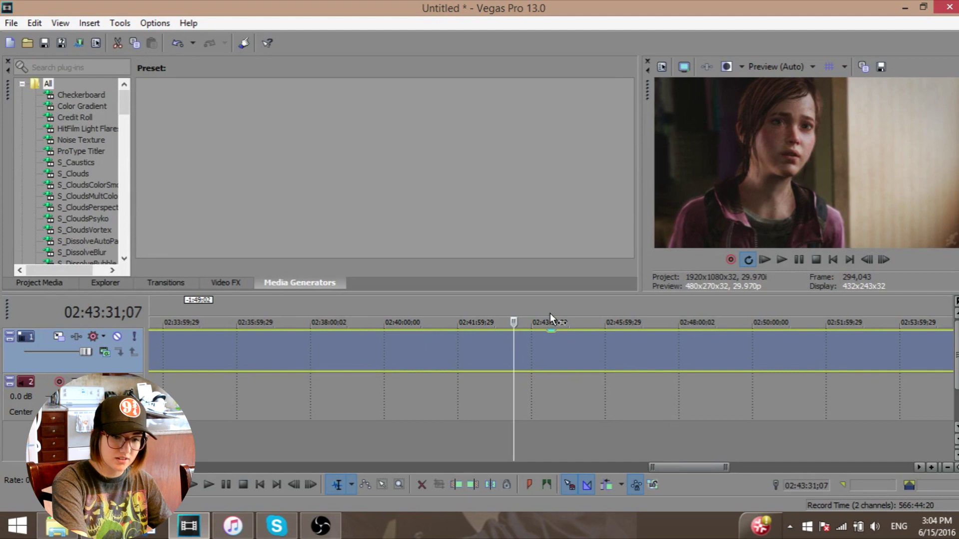
scroll(550, 313, "up", 6)
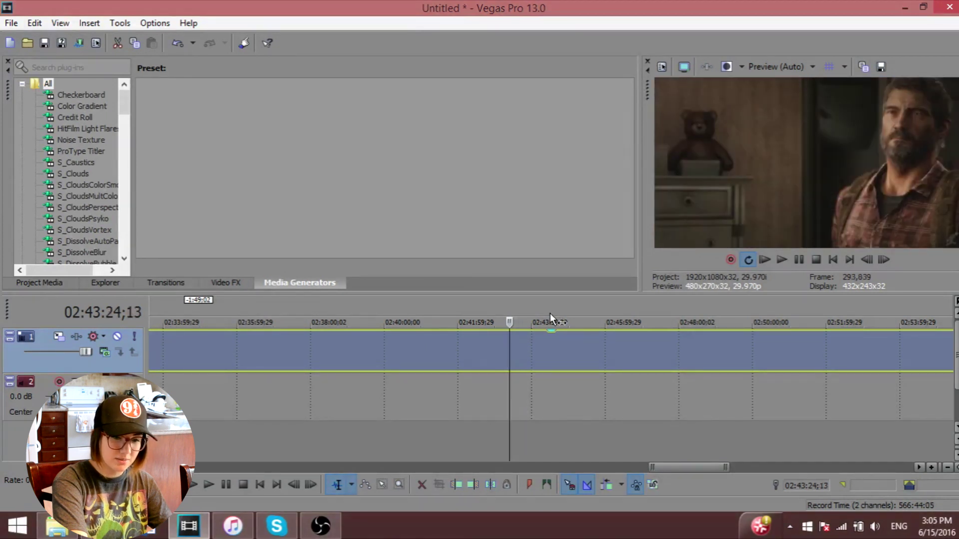
scroll(550, 313, "up", 1)
scroll(550, 314, "up", 1)
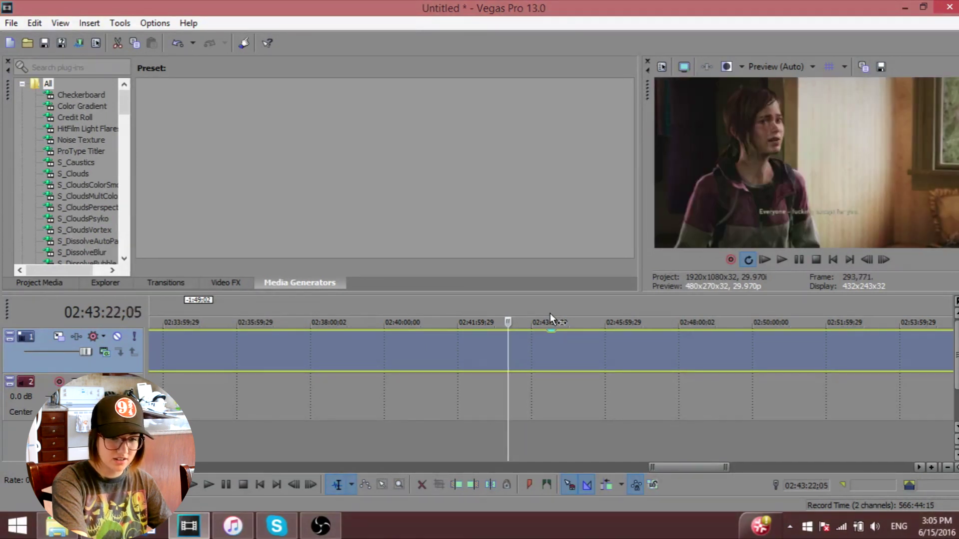
scroll(550, 313, "up", 4)
scroll(550, 313, "up", 3)
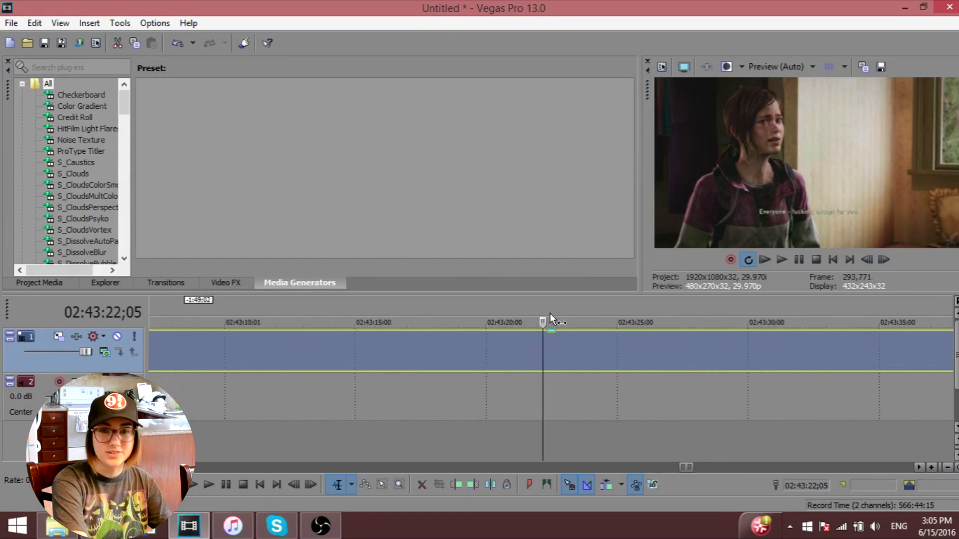
scroll(550, 313, "down", 1)
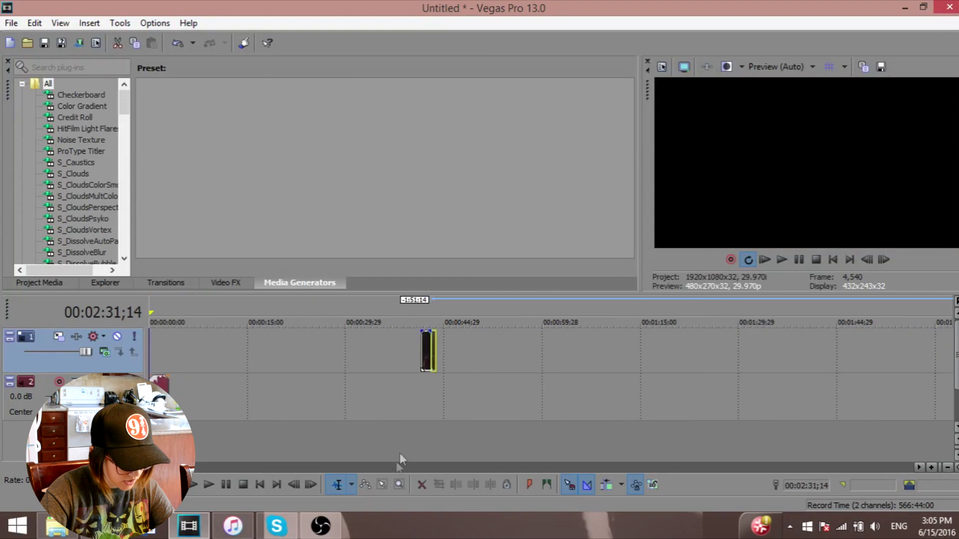
Trim the new clip's end, move both clips to 00:00:00, and return the cursor to the start.
left_click(382, 485)
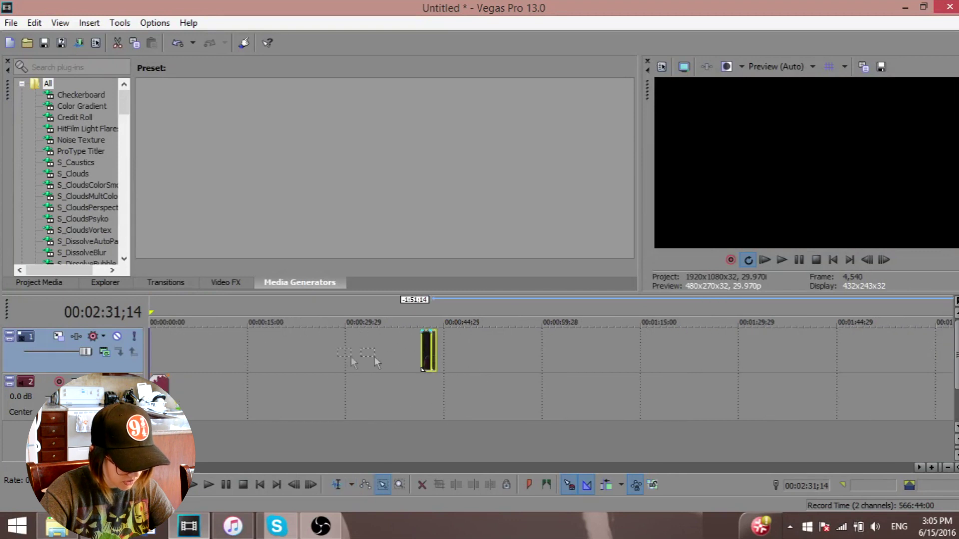
left_click(430, 349)
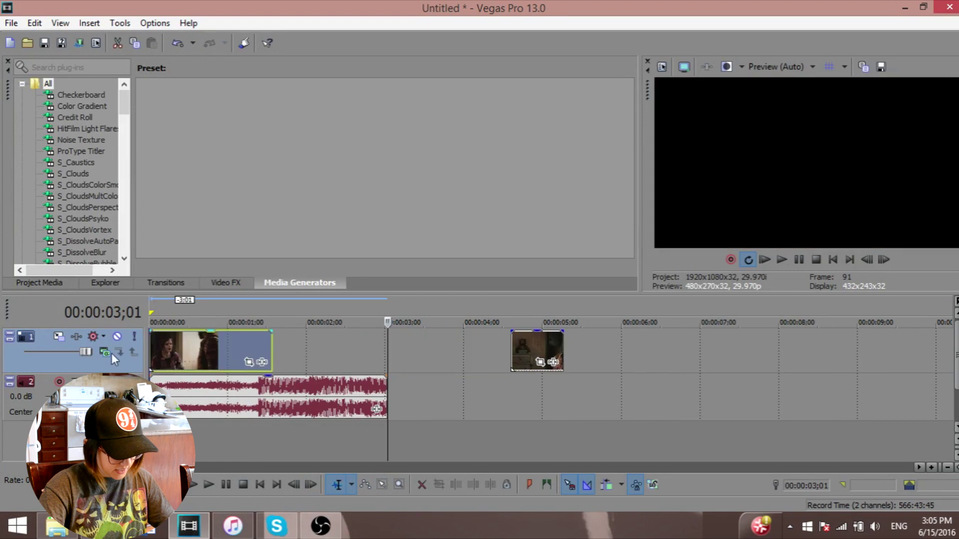
left_click(259, 392)
scroll(482, 370, "up", 3)
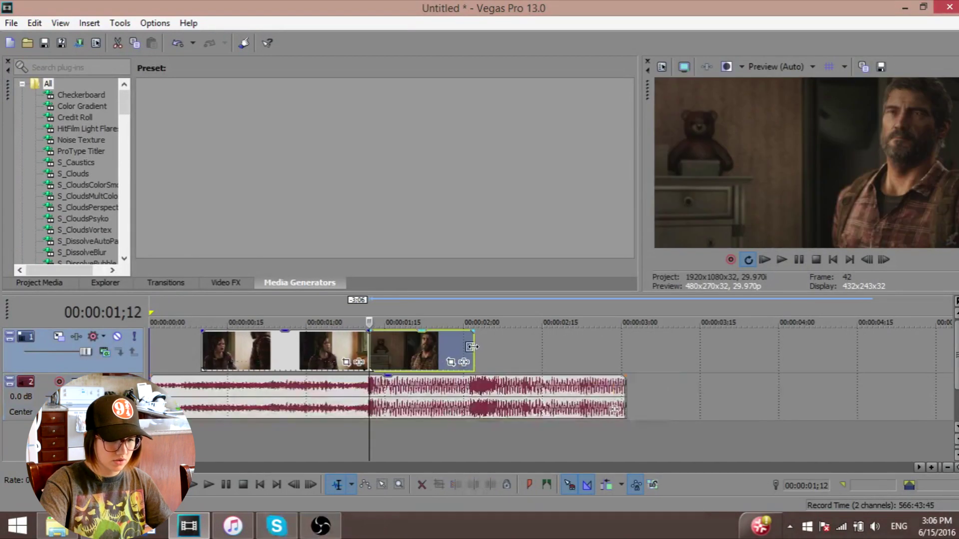
left_click_drag(473, 340, 526, 342)
left_click_drag(208, 343, 155, 343)
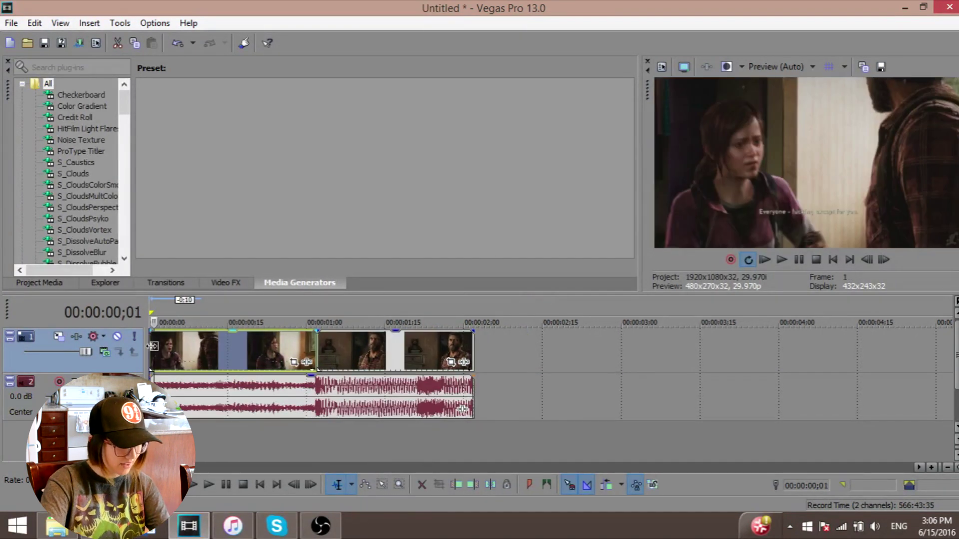
key("ctrl+Home")
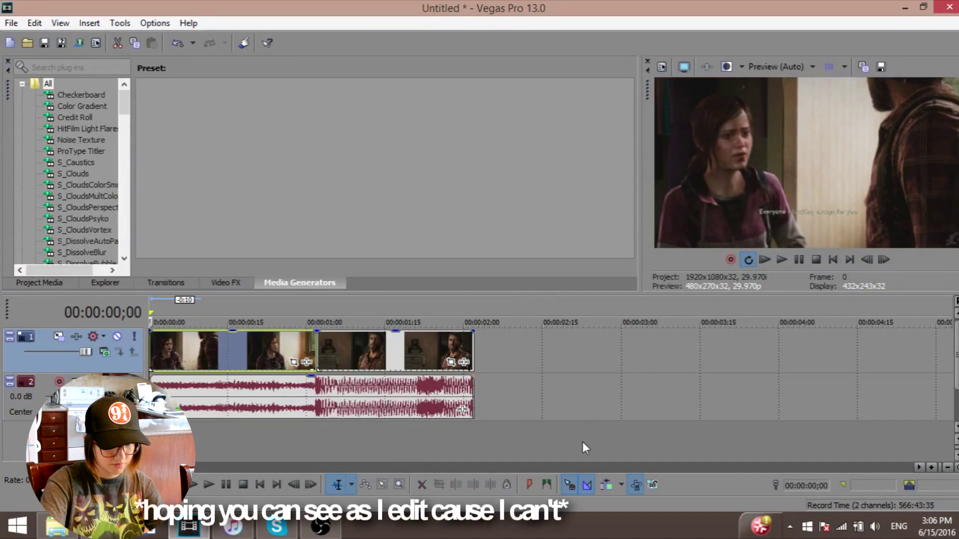
Loop both clips and drop the S_BlurMoCurves Default preset onto the girl clip.
double_click(286, 350)
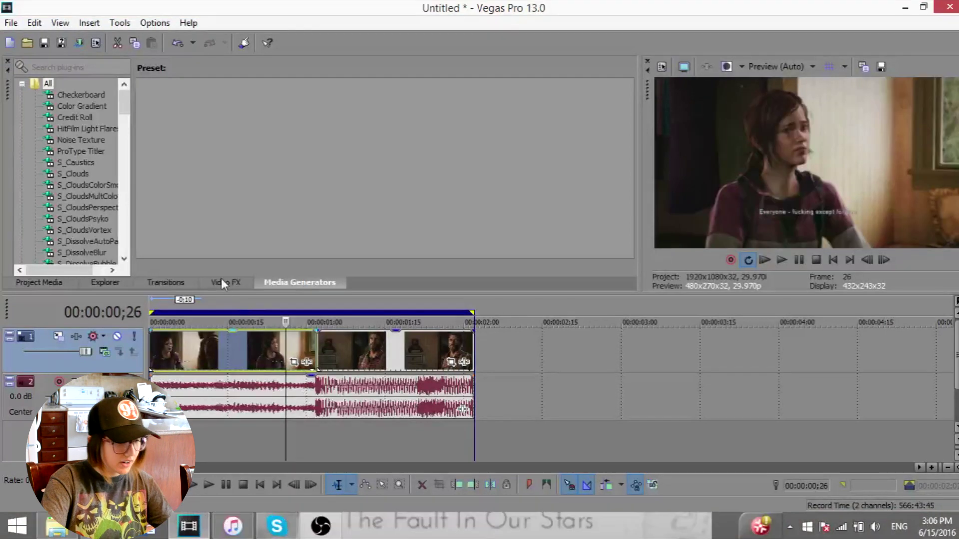
left_click(226, 283)
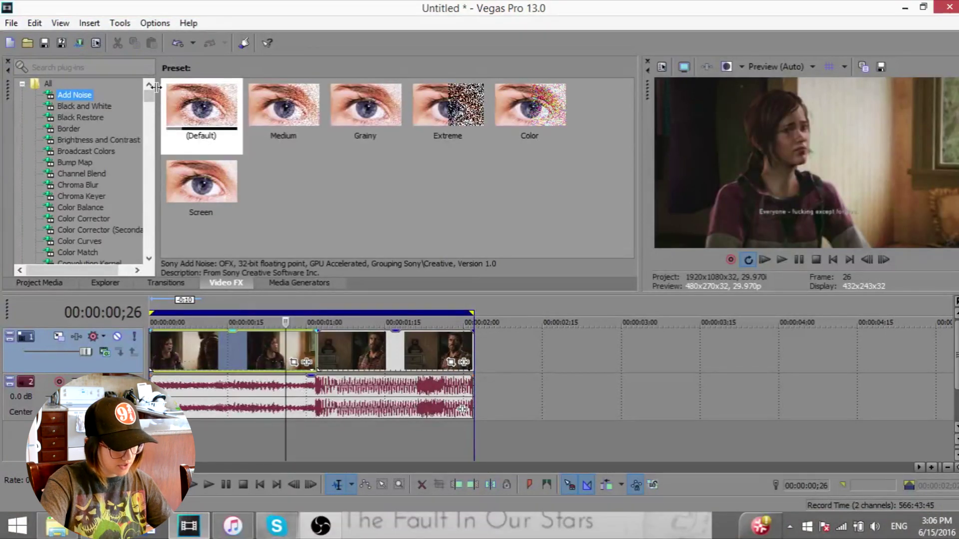
left_click_drag(152, 91, 157, 160)
scroll(116, 152, "up", 8)
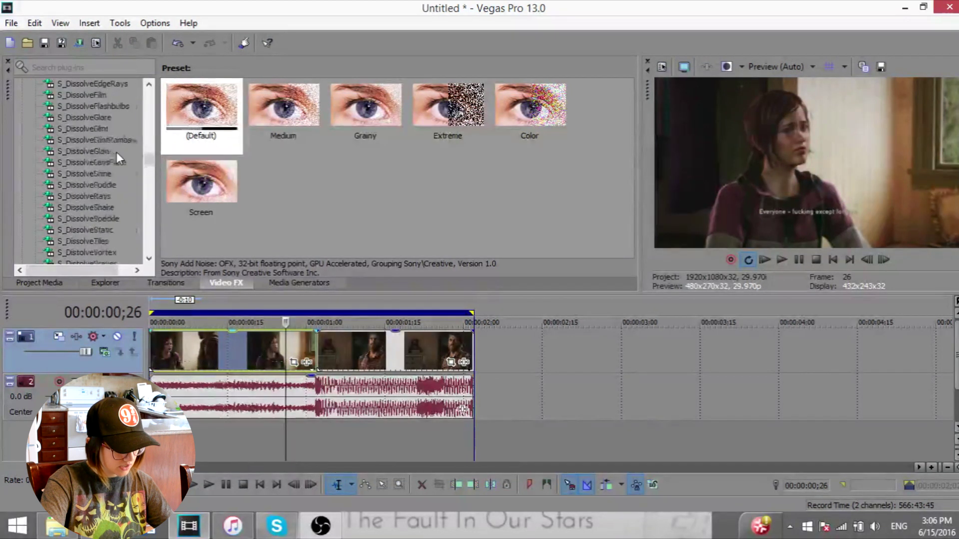
scroll(118, 142, "up", 8)
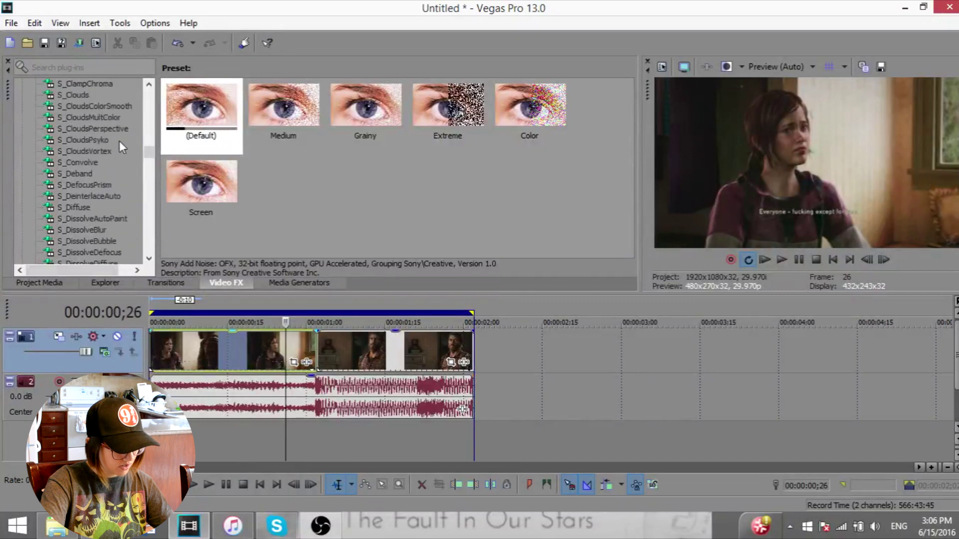
left_click(94, 186)
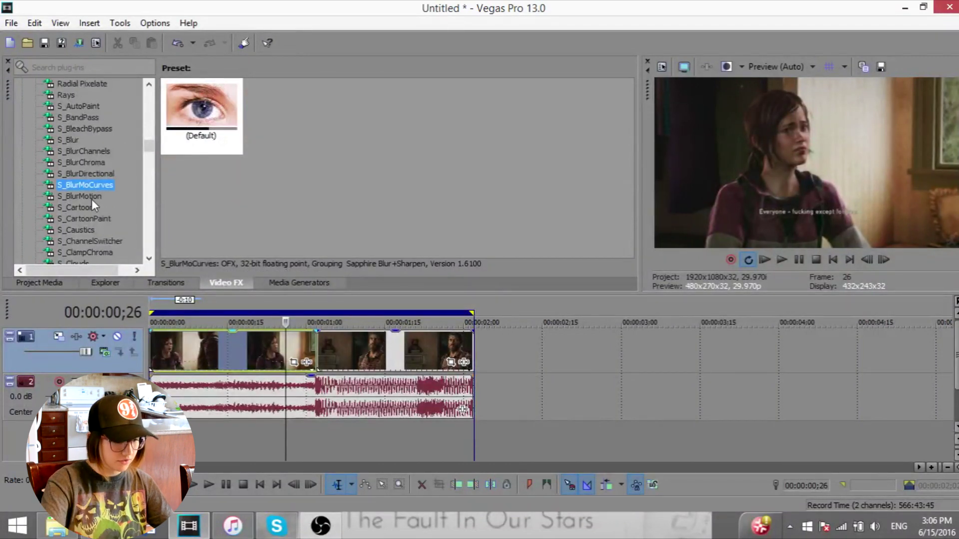
left_click_drag(201, 112, 306, 299)
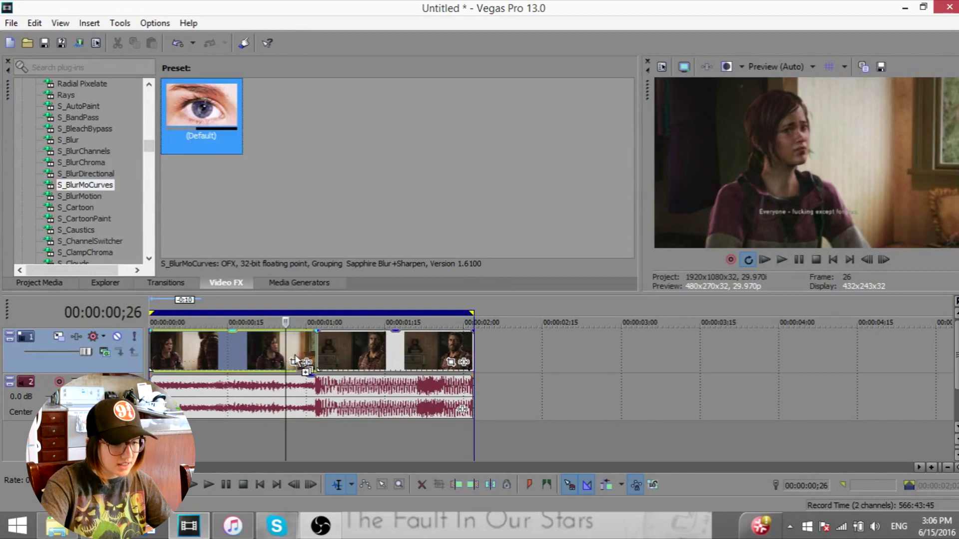
left_click_drag(295, 359, 450, 178)
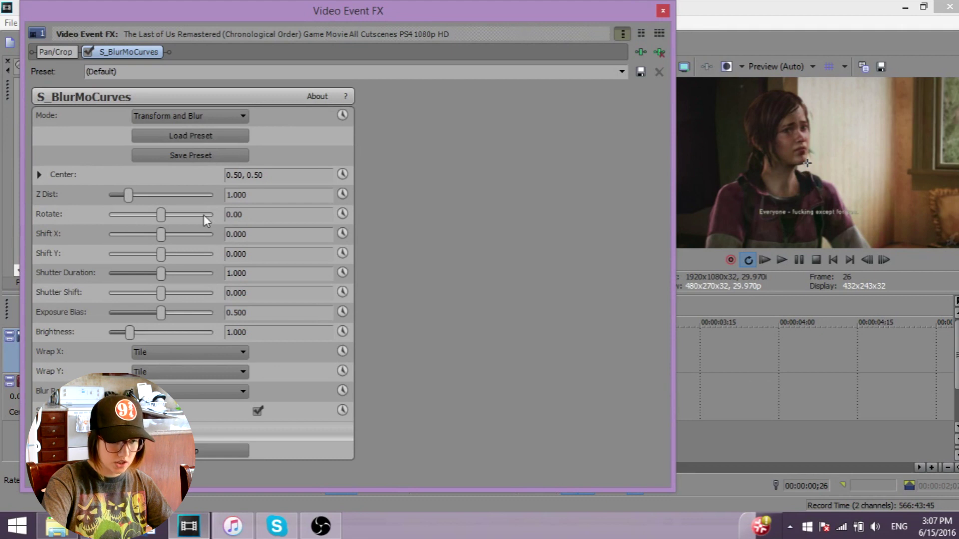
Keyframe Rotate at 0 on frame 27 and 90 at the girl clip's end.
left_click(340, 215)
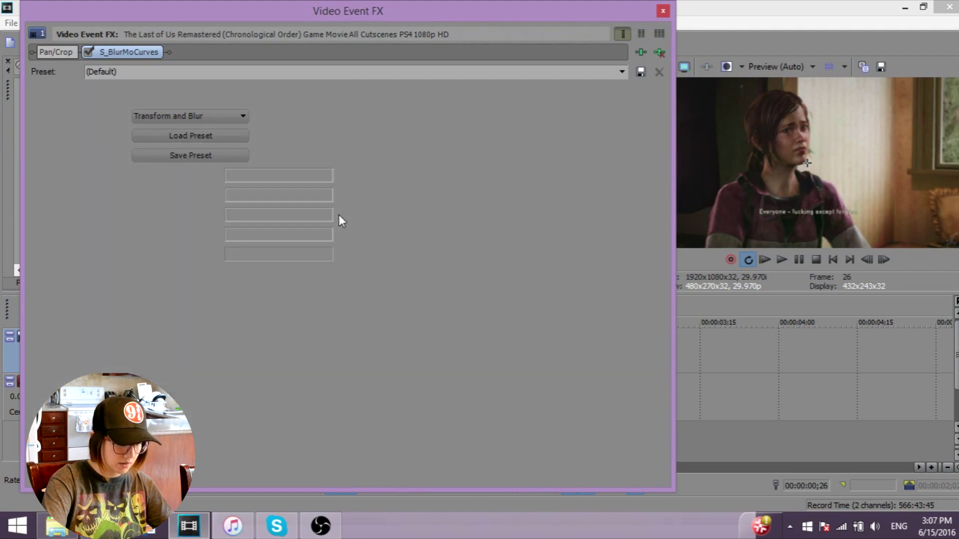
left_click(600, 418)
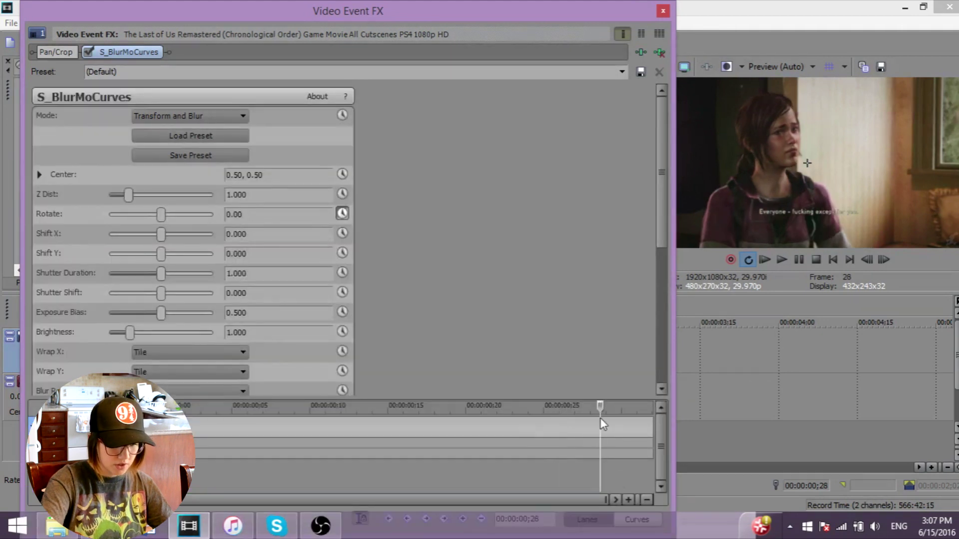
key("Right")
key("Right")
key("Right")
key("Right")
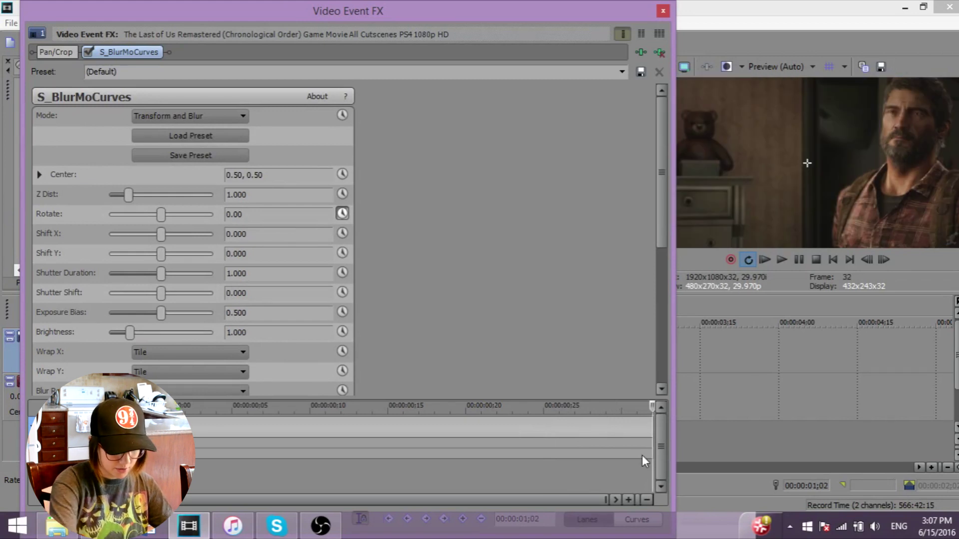
key("Left")
key("Left")
key("Left")
key("Left")
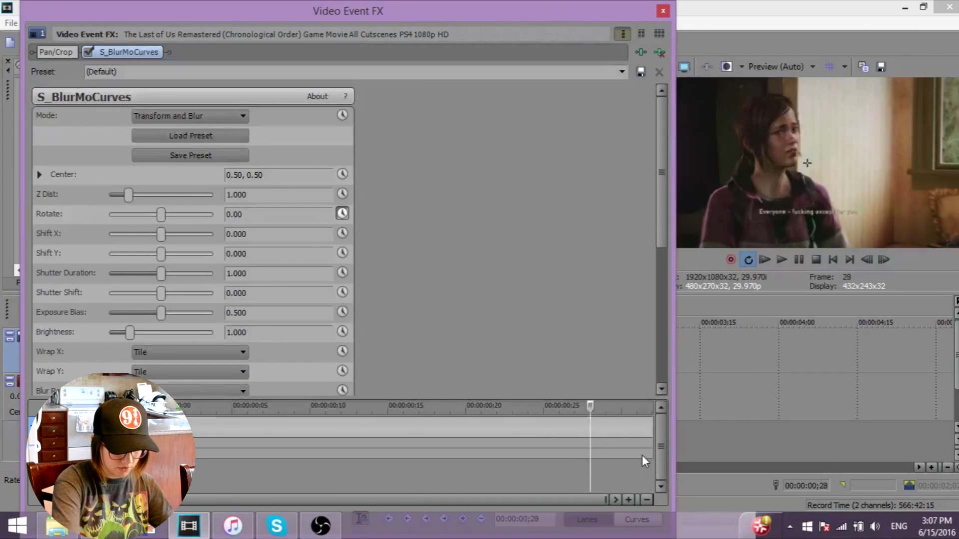
key("Left")
left_click_drag(162, 215, 169, 213)
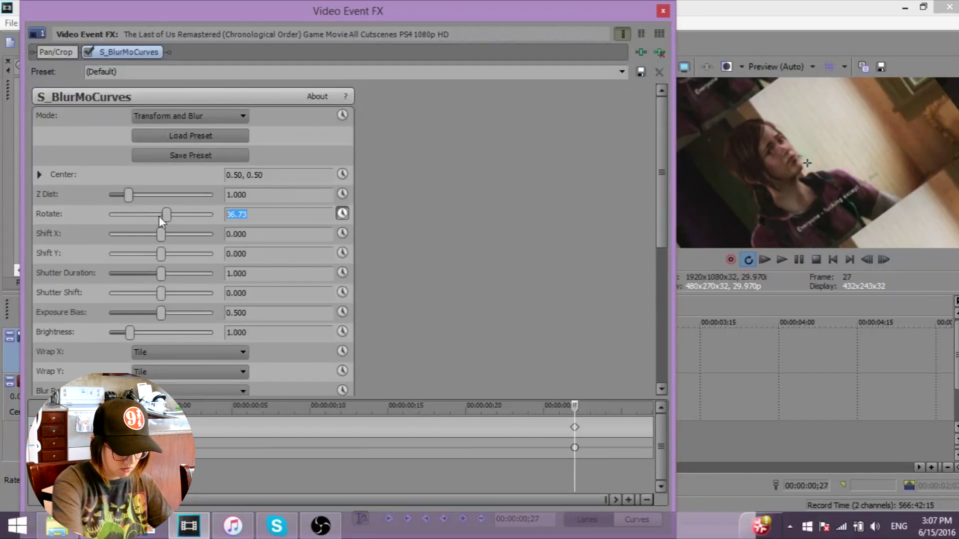
type("0")
key("Return")
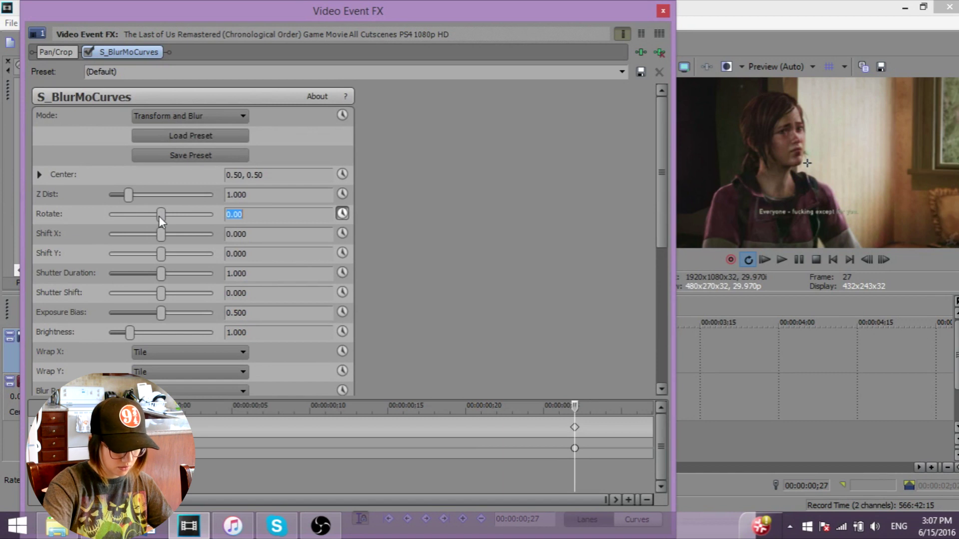
left_click(616, 422)
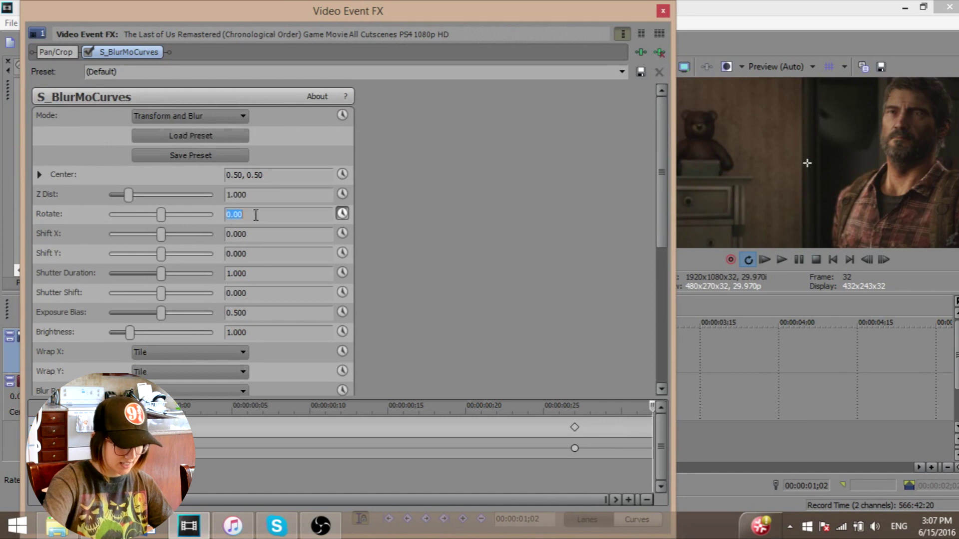
key("Return")
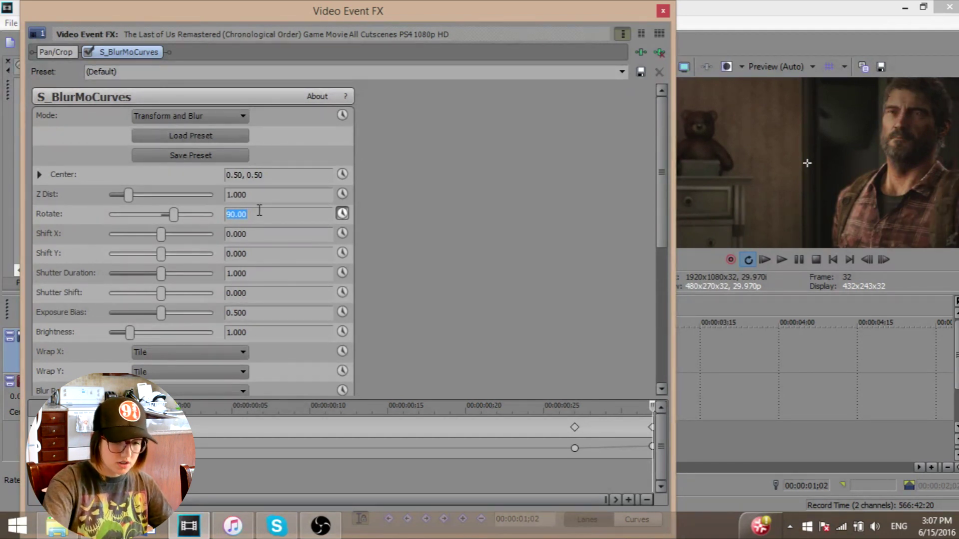
left_click(260, 214)
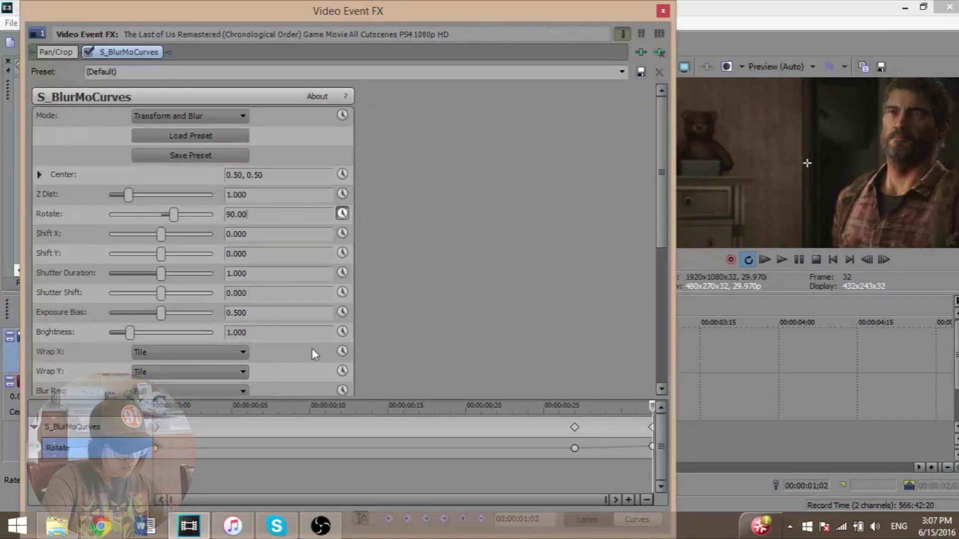
Animate Blur Res: Quarter at the clip's end and Full at frame 27.
left_click(343, 392)
left_click(238, 391)
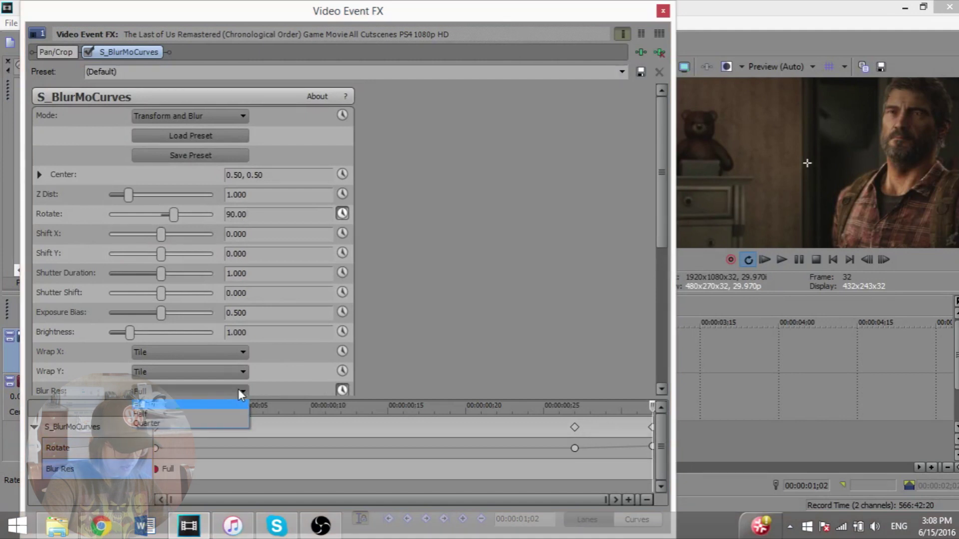
left_click(202, 422)
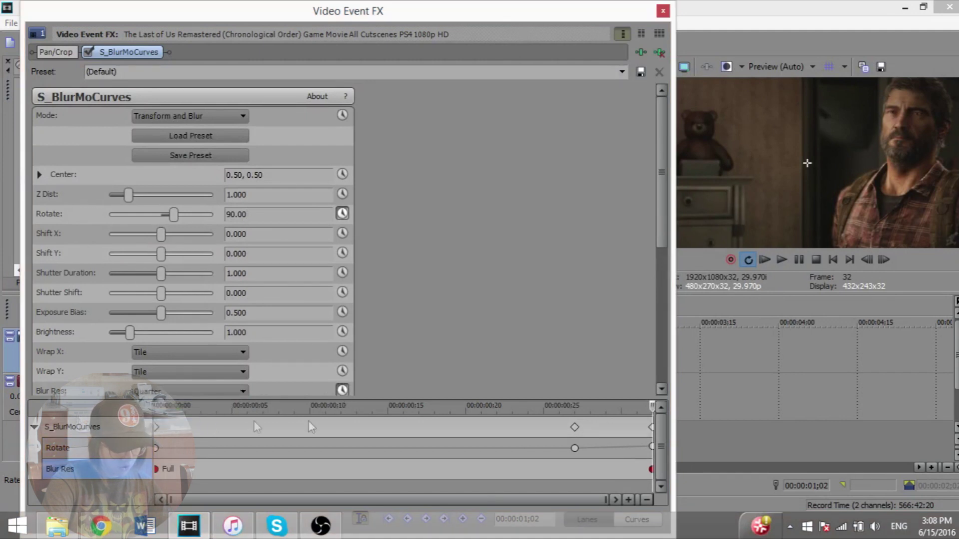
left_click(575, 448)
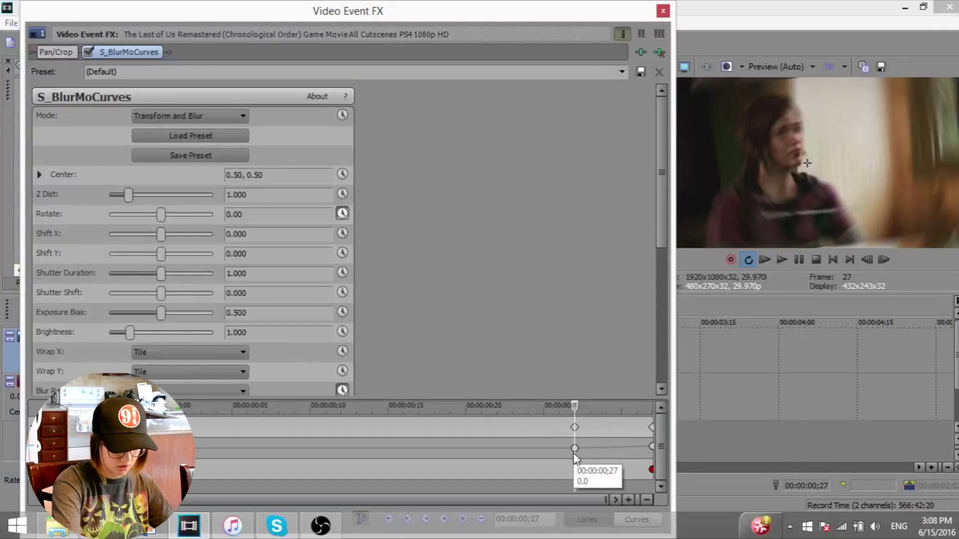
left_click(574, 454)
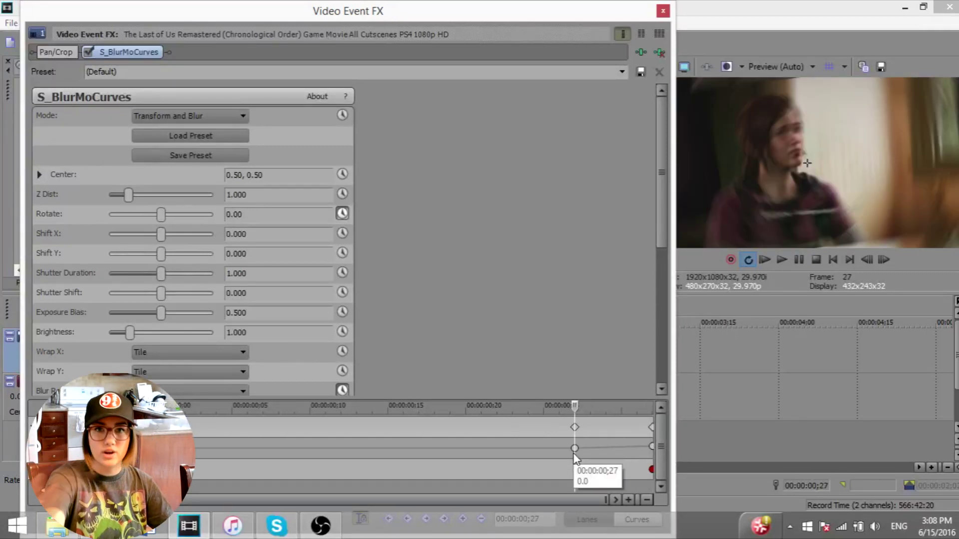
left_click(169, 391)
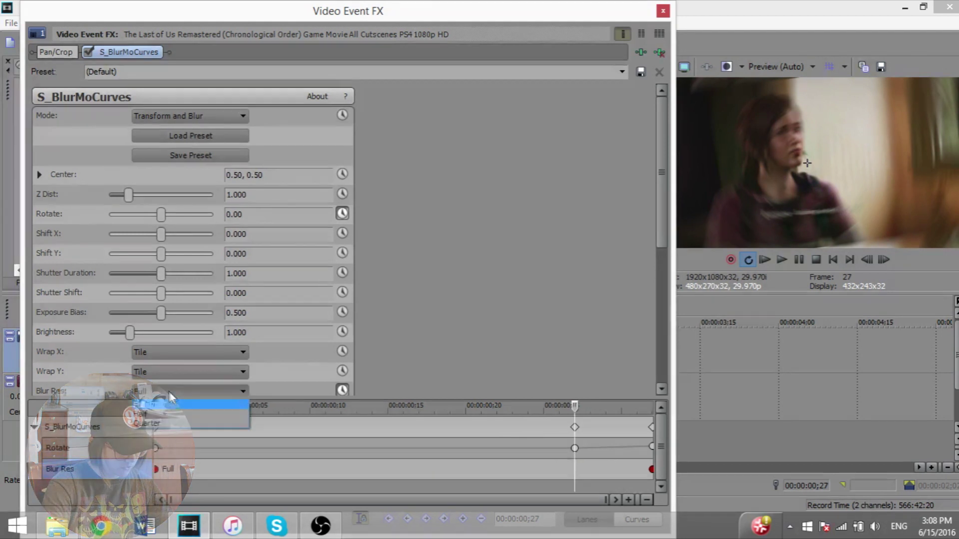
left_click(174, 404)
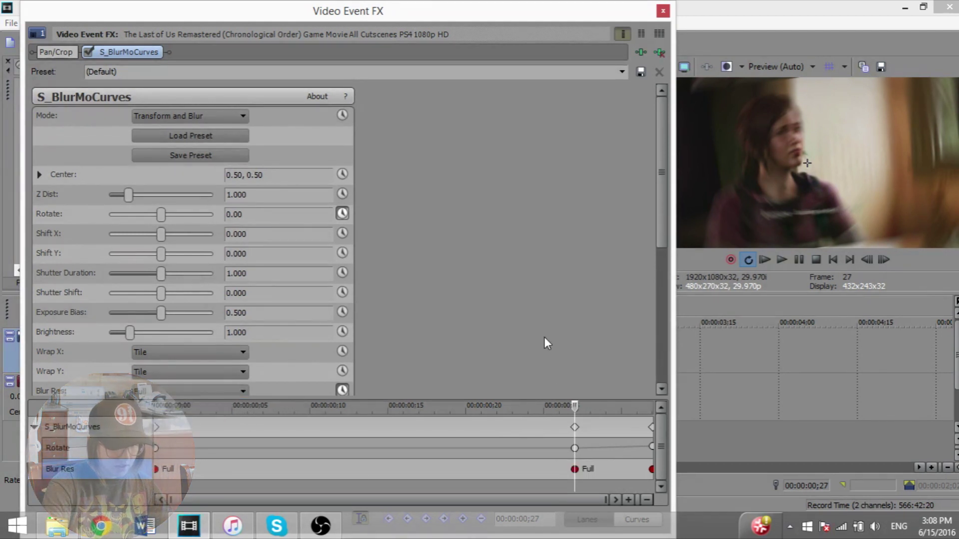
Play back the rotation-blur transition from just before the frame-27 keyframe.
left_click_drag(574, 448, 561, 447)
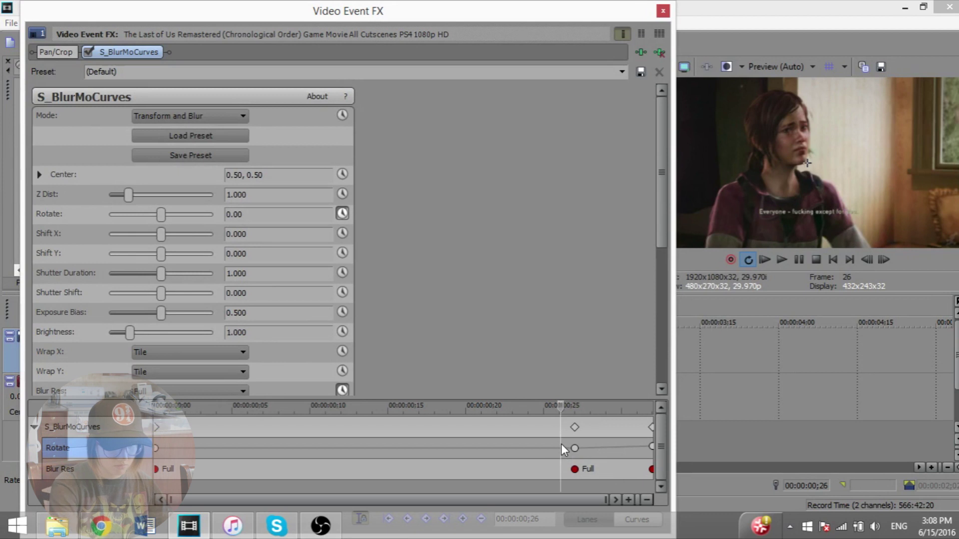
key("space")
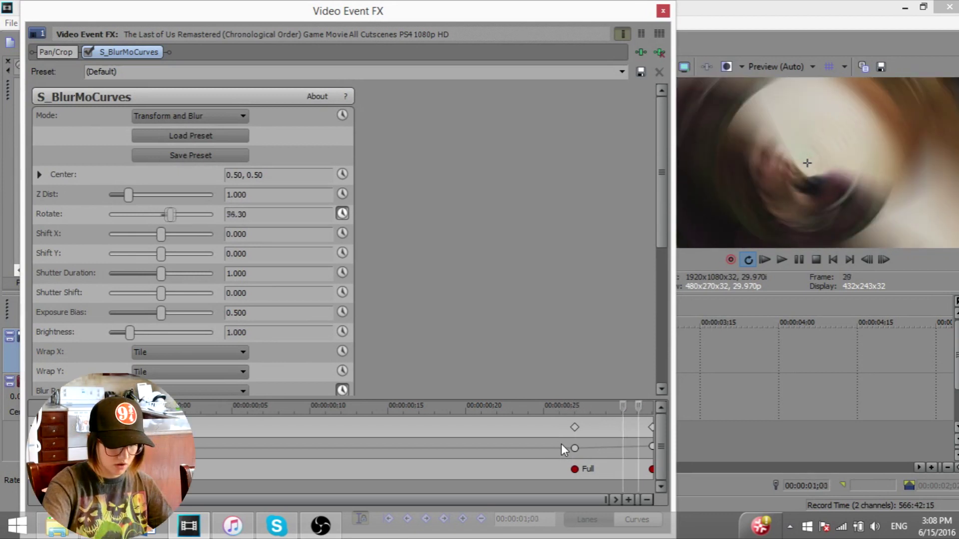
left_click(574, 447)
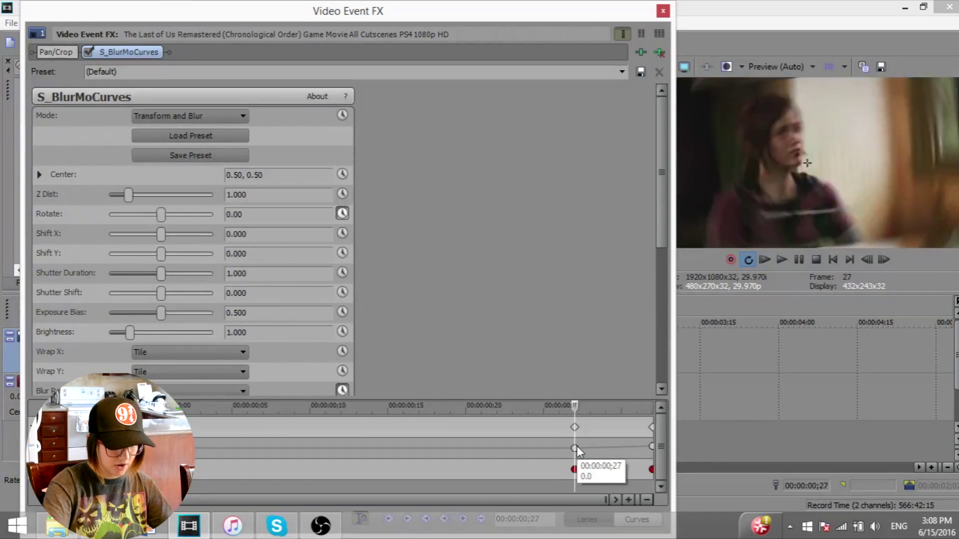
Give the frame-27 Rotate keyframe Slow Fade and the 90.0 keyframe at 00:00:01;02 Fast Fade.
right_click(577, 446)
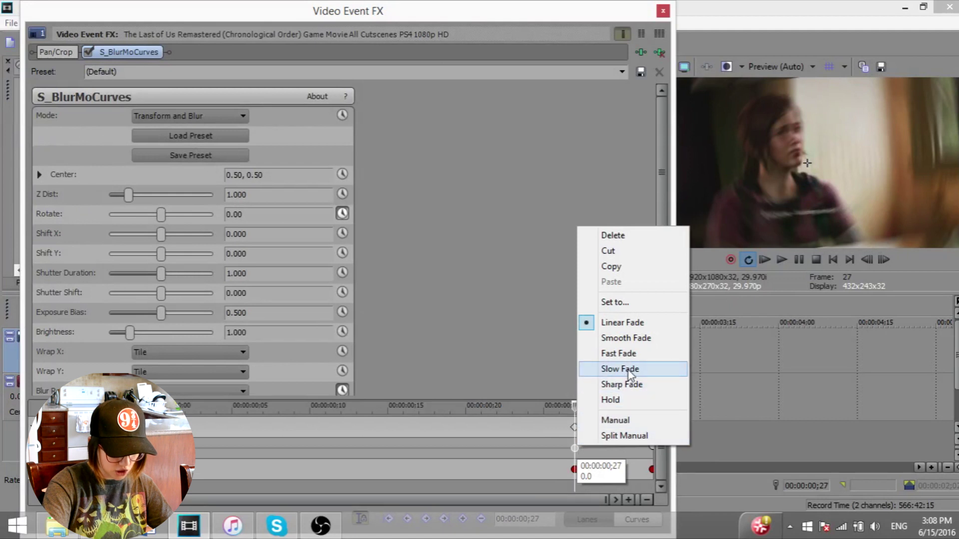
left_click(628, 371)
left_click(649, 465)
right_click(649, 465)
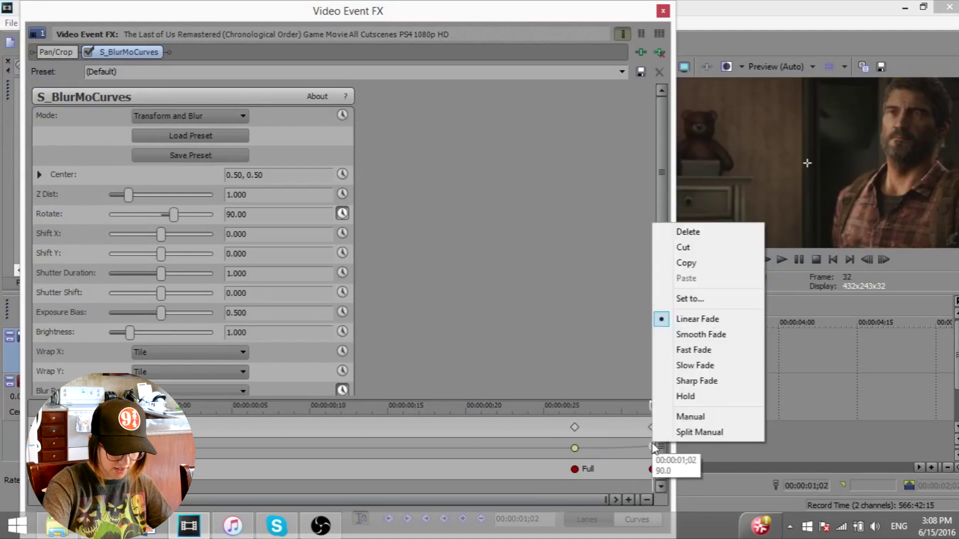
left_click(702, 351)
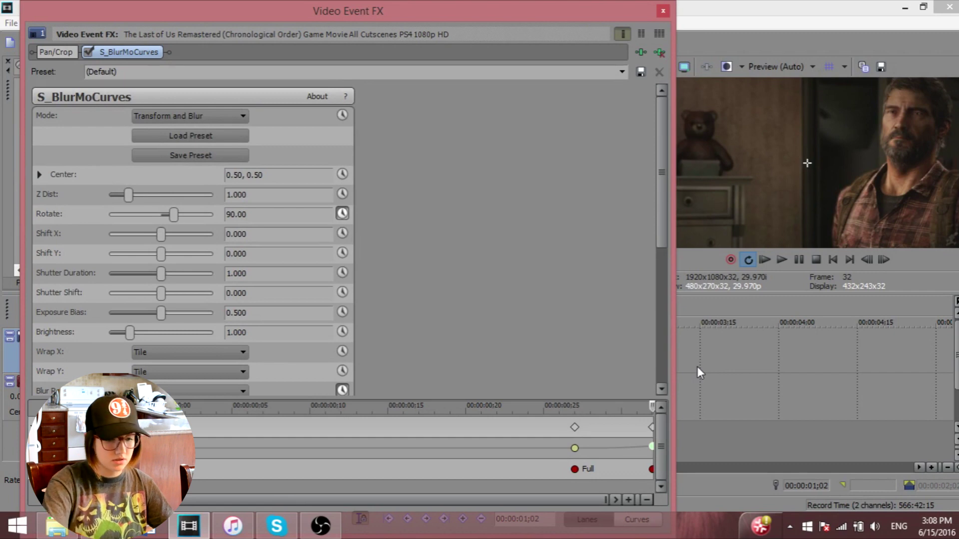
Apply the S_BlurMoCurves Default preset to the man clip and switch Wrap X and Wrap Y to Reflect.
left_click(662, 11)
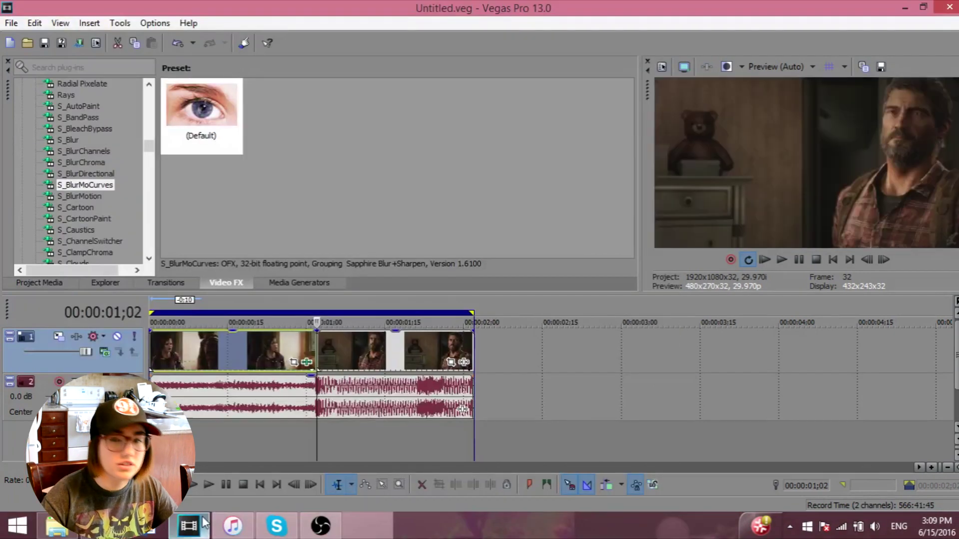
left_click_drag(229, 104, 375, 343)
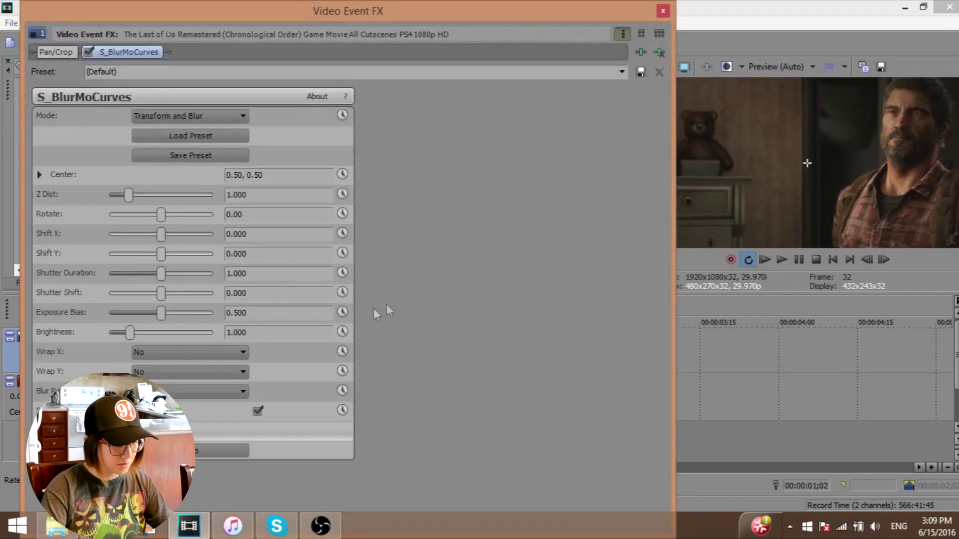
left_click(219, 353)
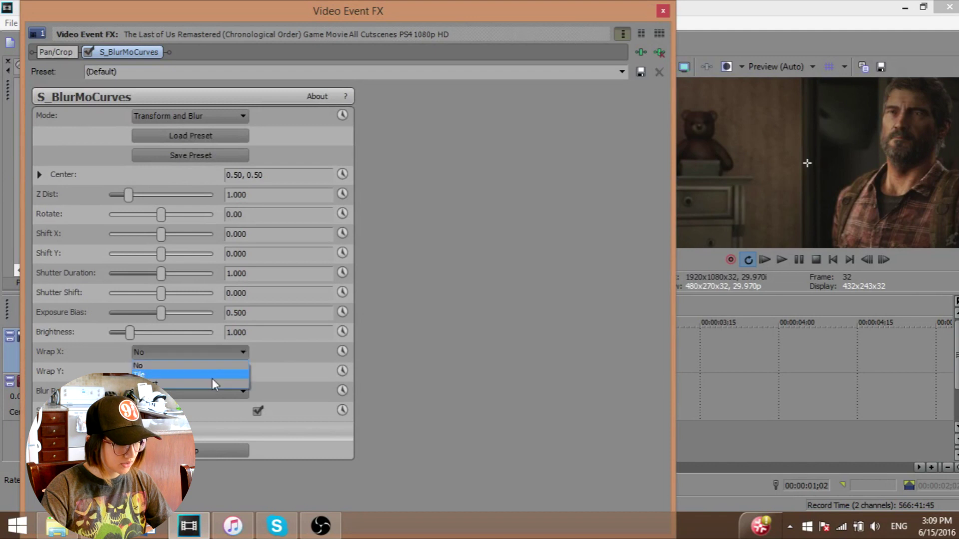
left_click(200, 371)
left_click(201, 376)
left_click(190, 395)
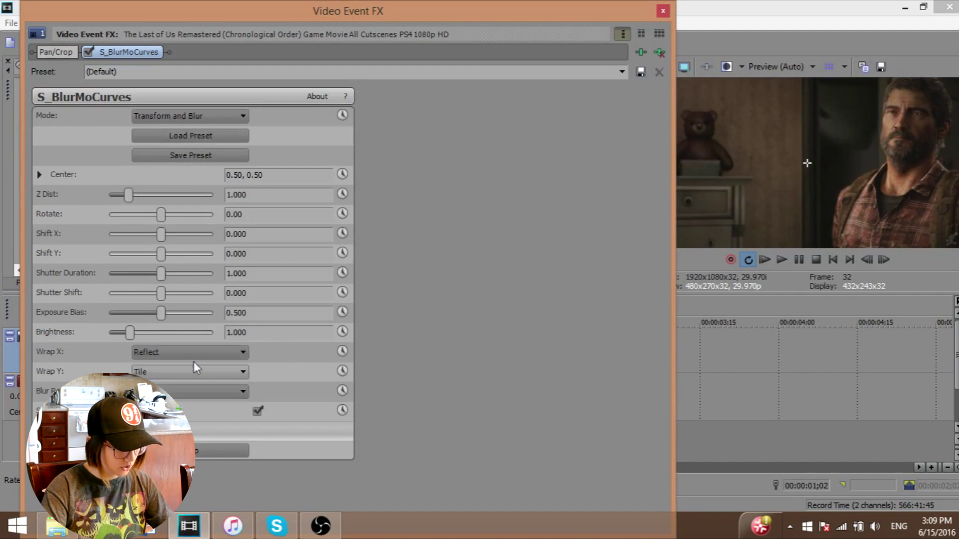
left_click(193, 355)
left_click(170, 376)
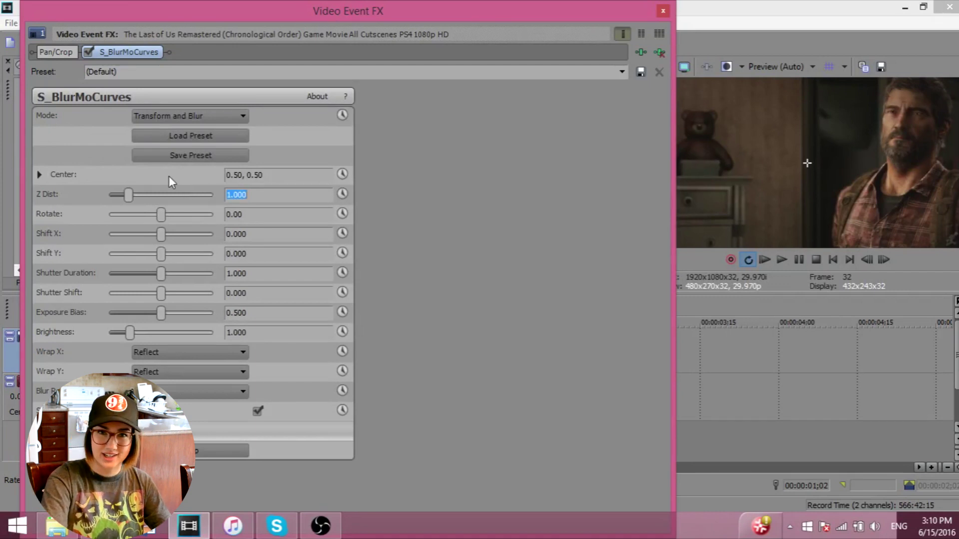
Set Rotate to -90 and Blur Res to Quarter, keyframing both at the clip start.
left_click(269, 195)
left_click(270, 216)
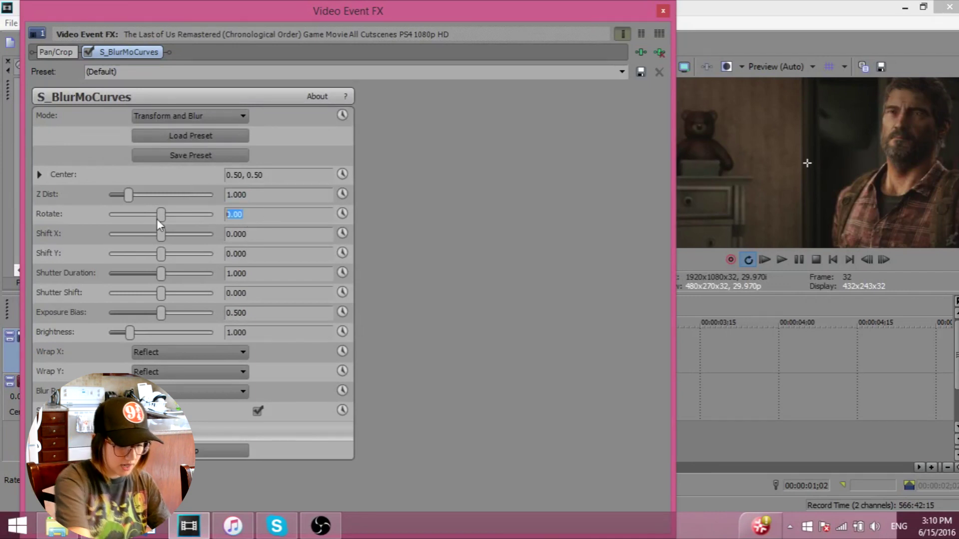
type("-90")
key("Return")
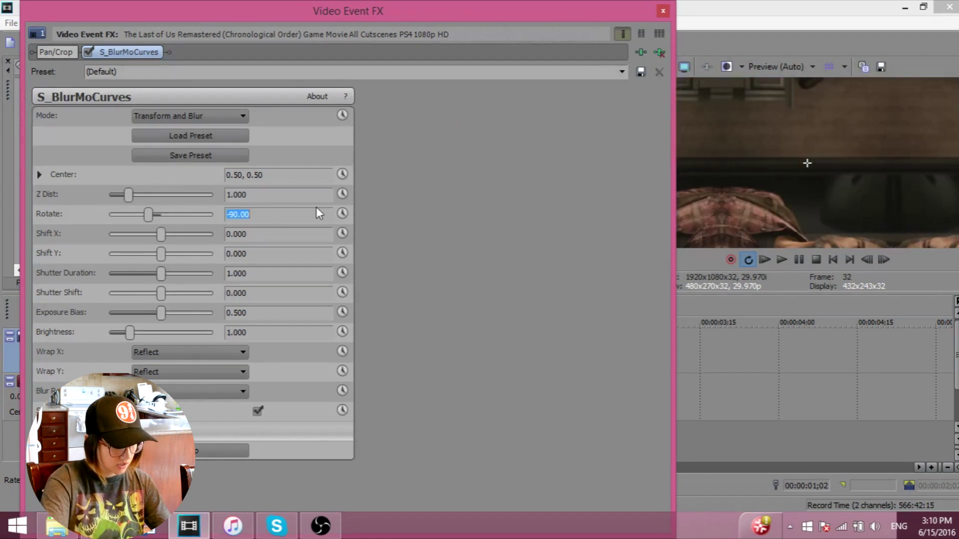
left_click(342, 214)
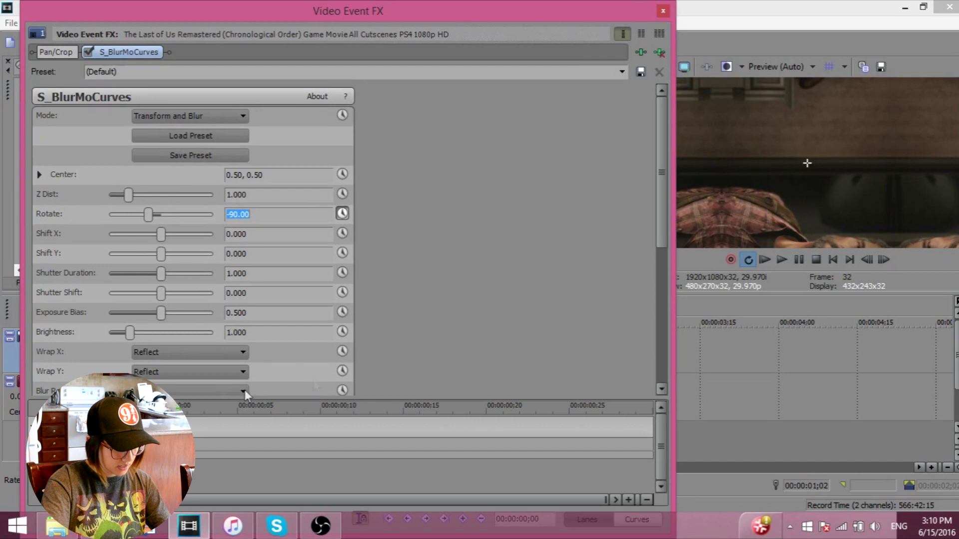
left_click(200, 391)
left_click(166, 426)
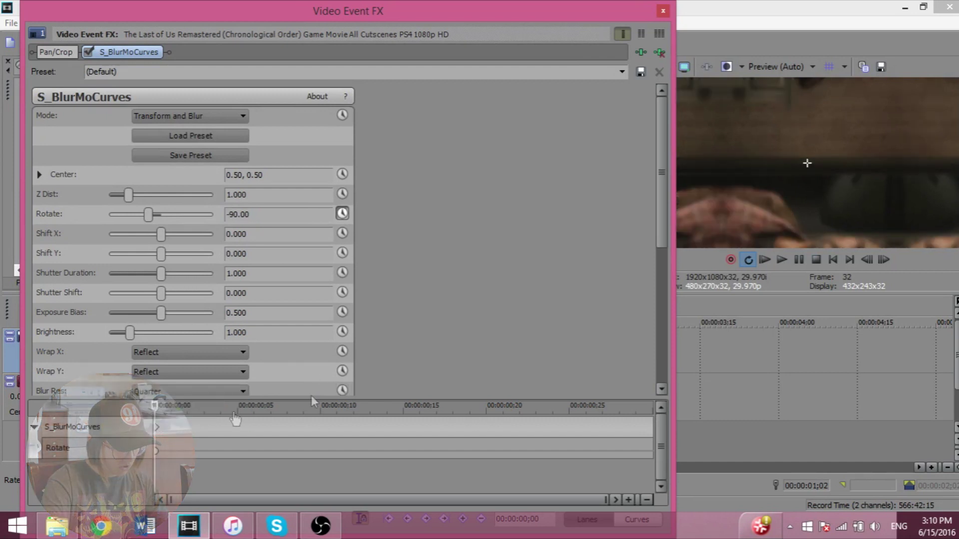
left_click(343, 391)
At frame 5 set Rotate 0 and Blur Res Full, then make both keyframes Fast Fade.
left_click(187, 218)
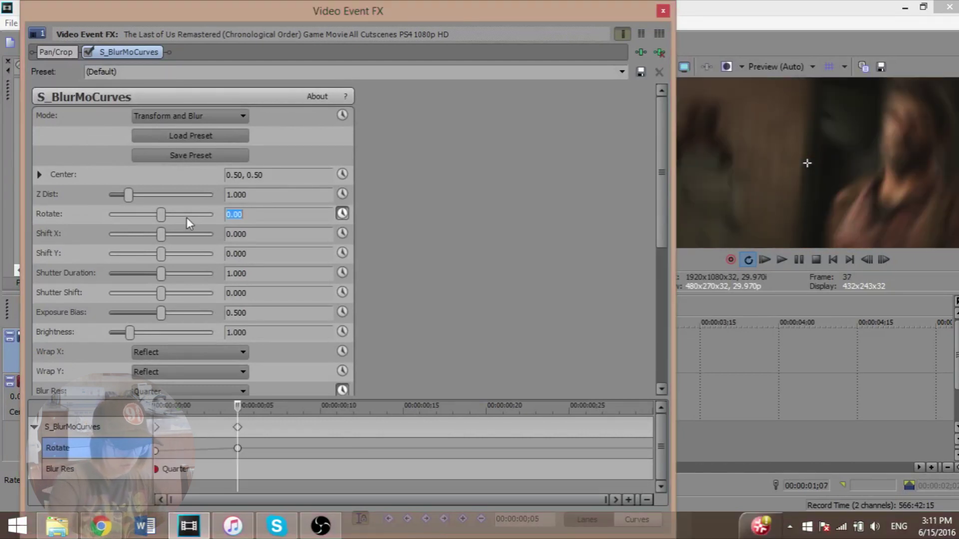
left_click(190, 391)
left_click(190, 422)
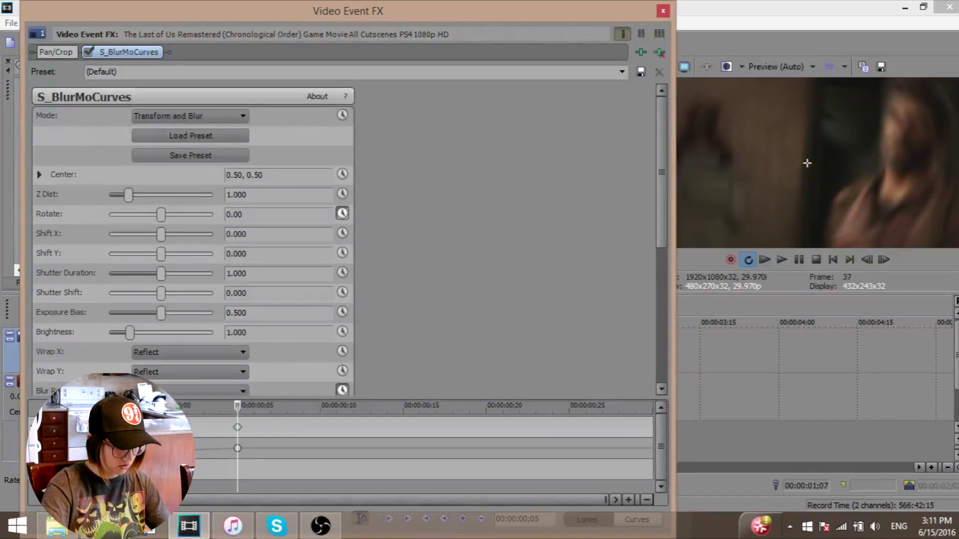
right_click(156, 448)
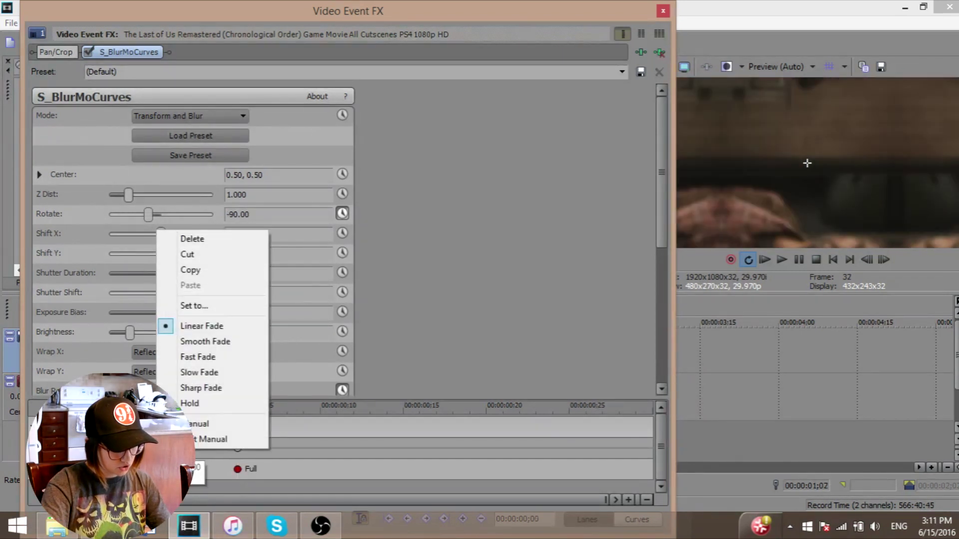
left_click(210, 356)
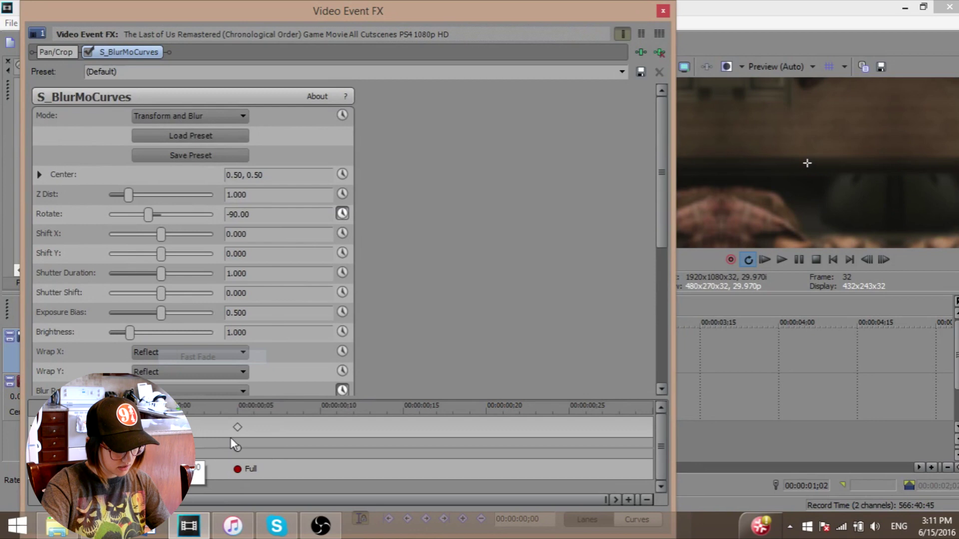
right_click(235, 446)
left_click(272, 370)
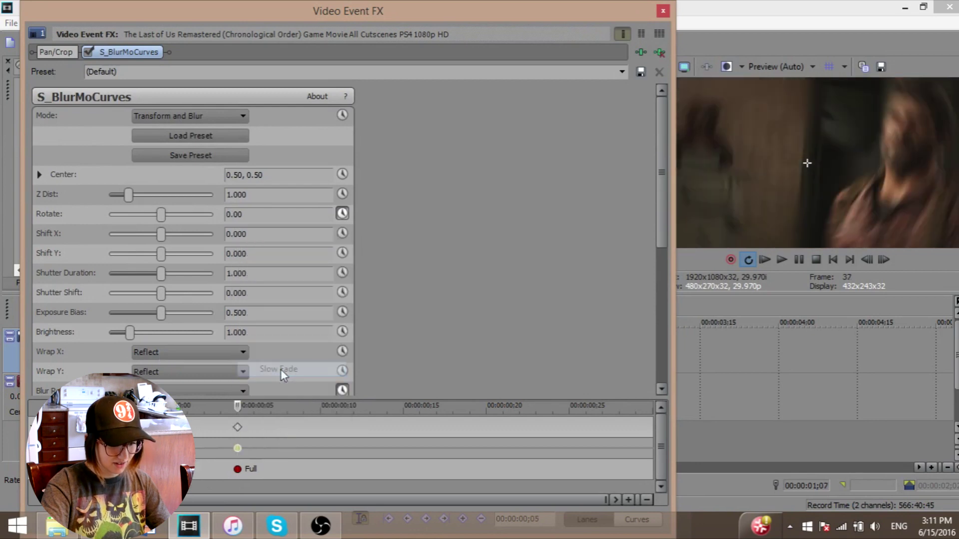
left_click(668, 12)
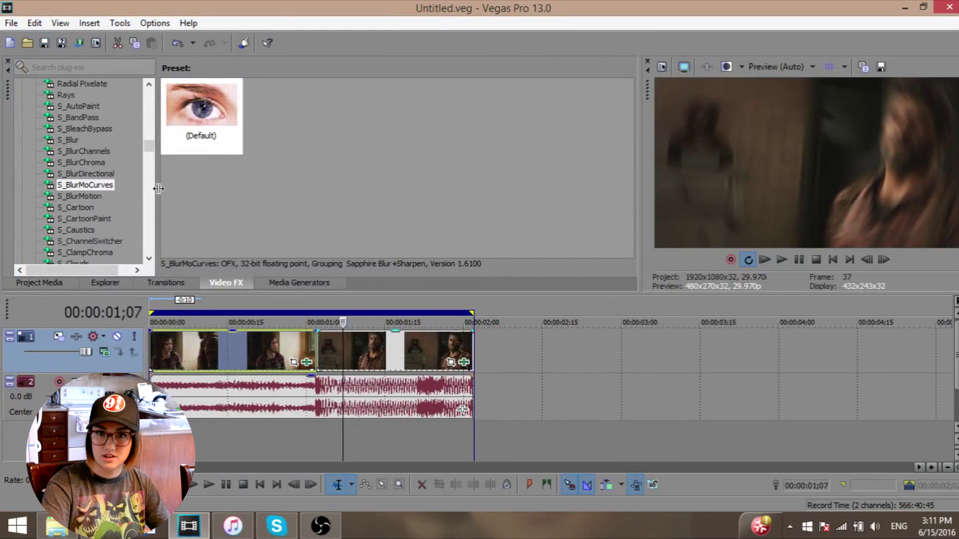
Play back the transition starting from 00:00:00;19, just before the cut.
left_click(249, 367)
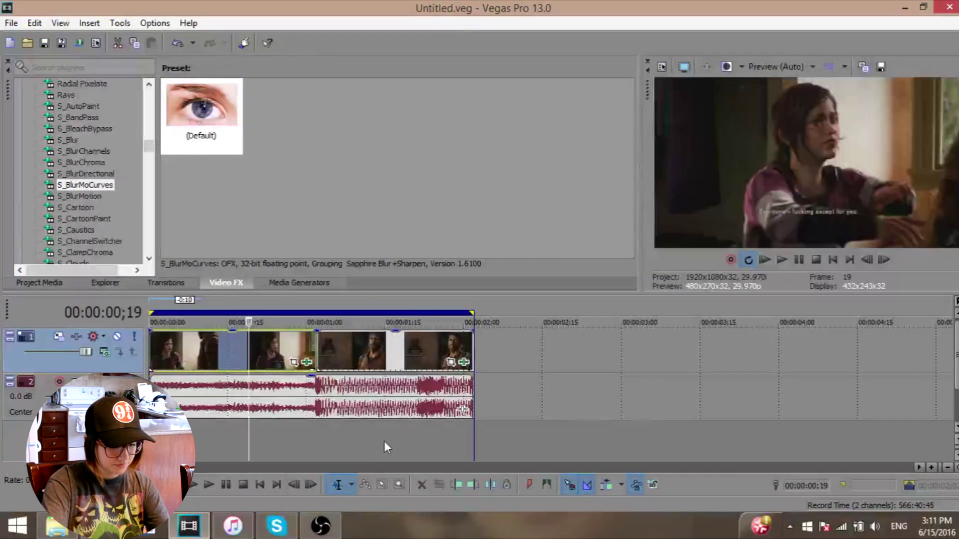
key("space")
key("space")
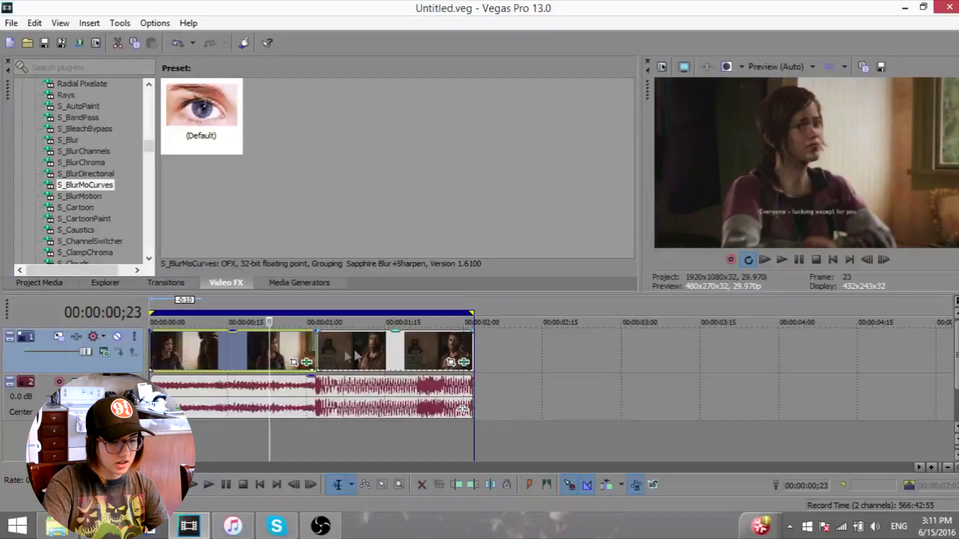
Confirm the first clip's S_BlurMoCurves Wrap X stays on Tile, then close its effect window.
left_click(462, 366)
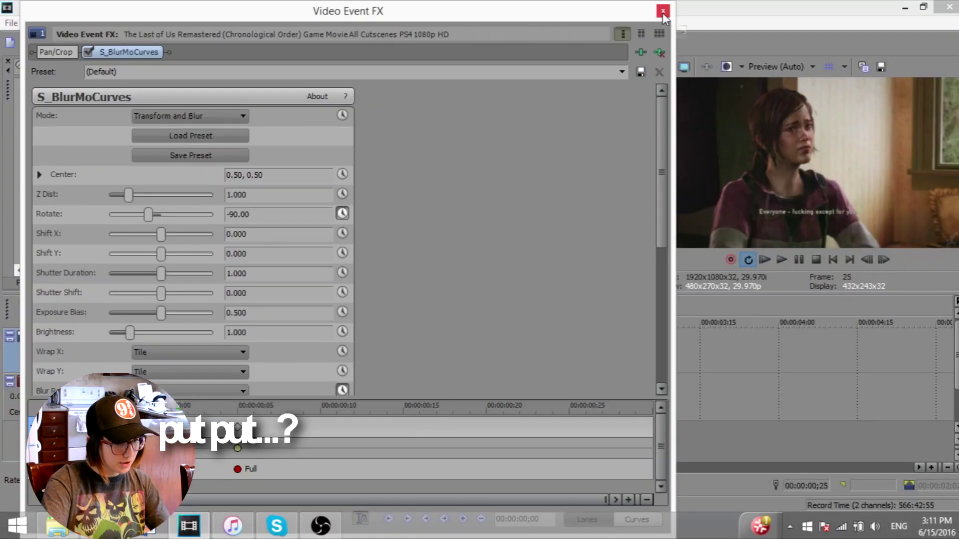
left_click(166, 352)
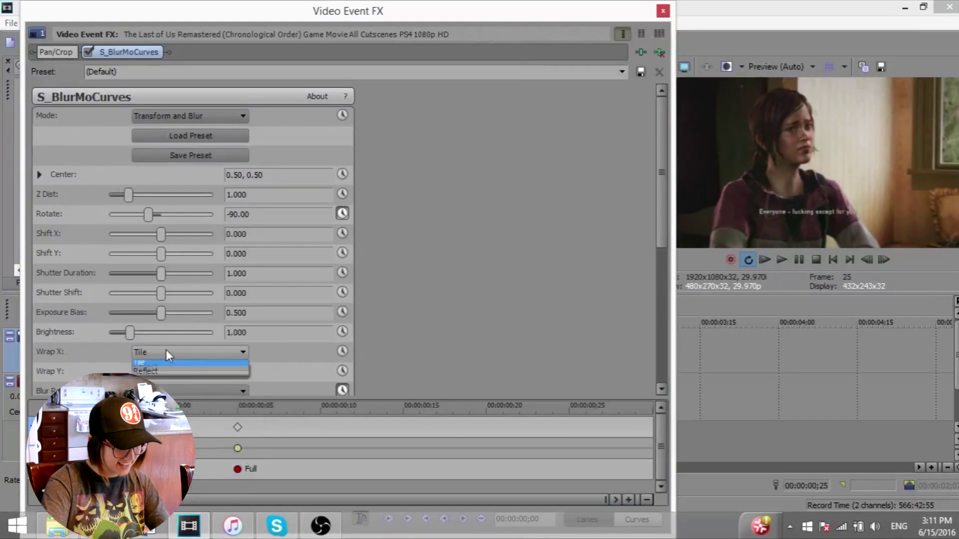
left_click(680, 28)
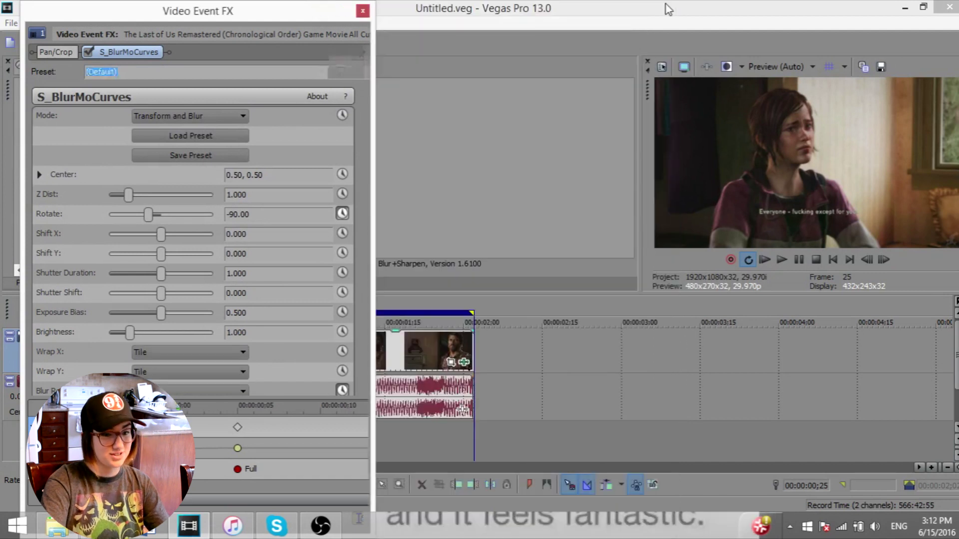
left_click(362, 11)
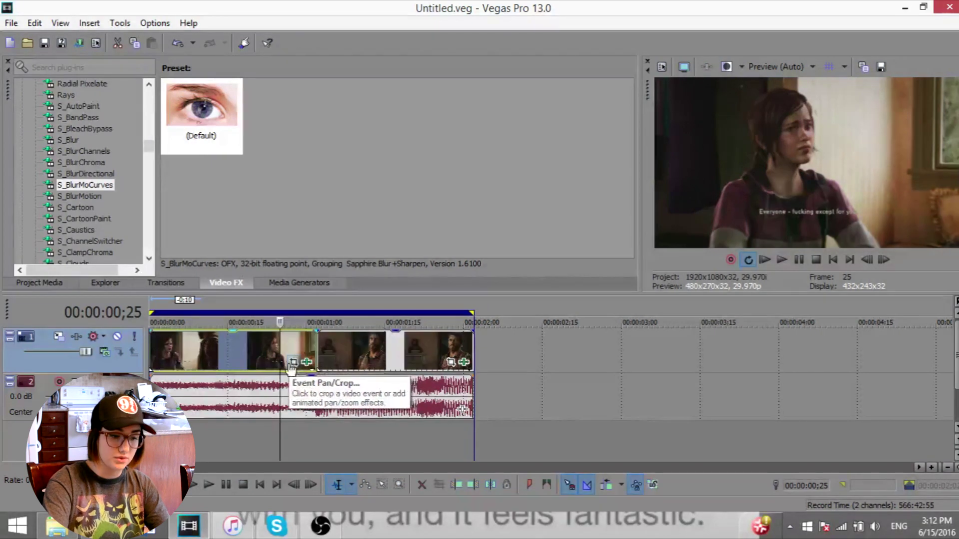
key("space")
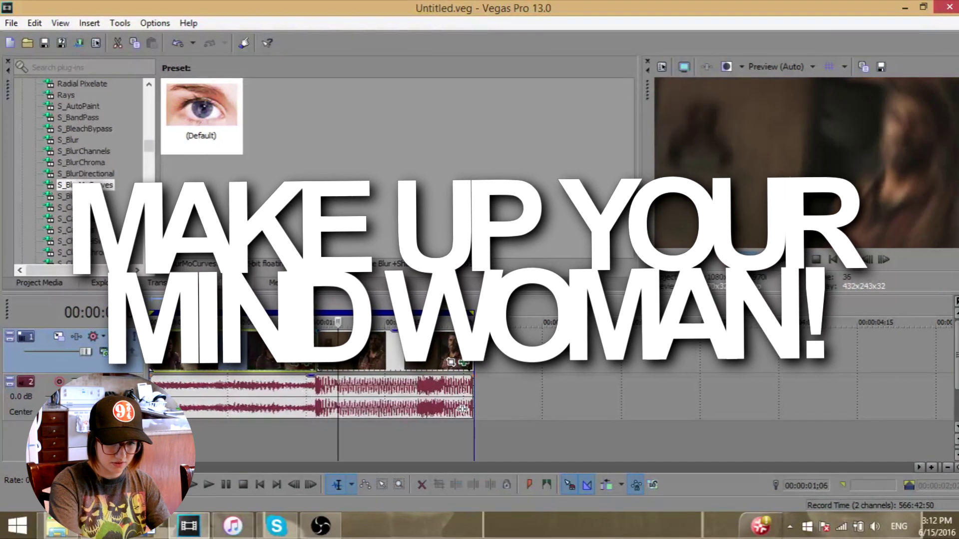
key("Return")
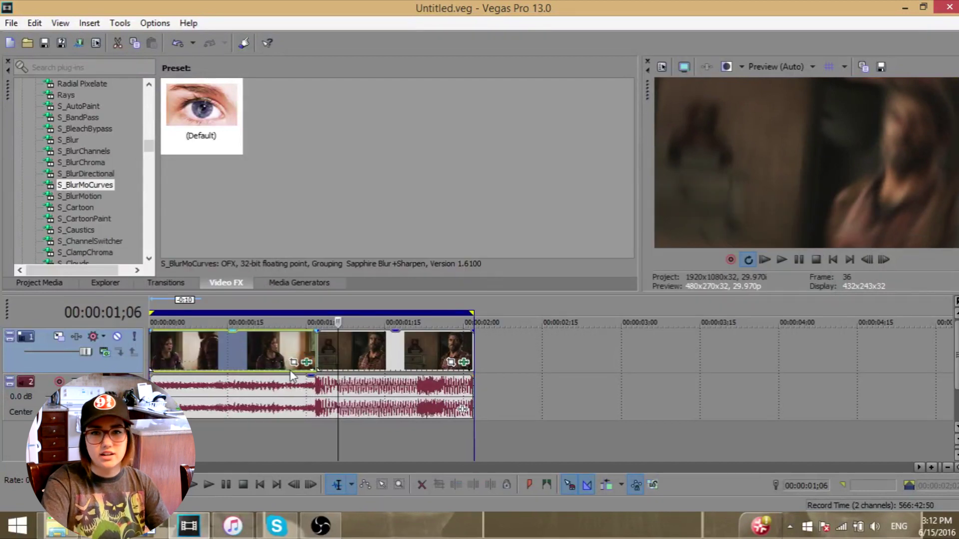
left_click(260, 337)
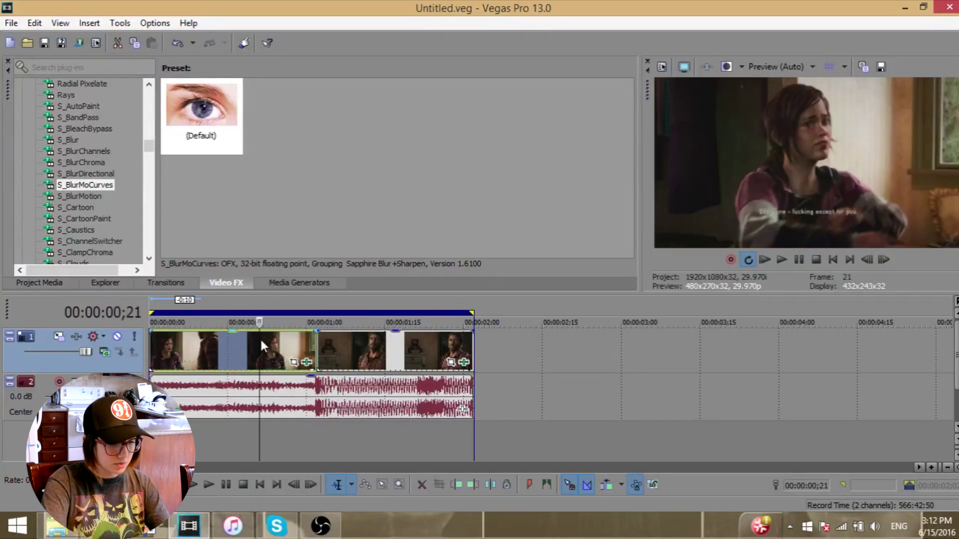